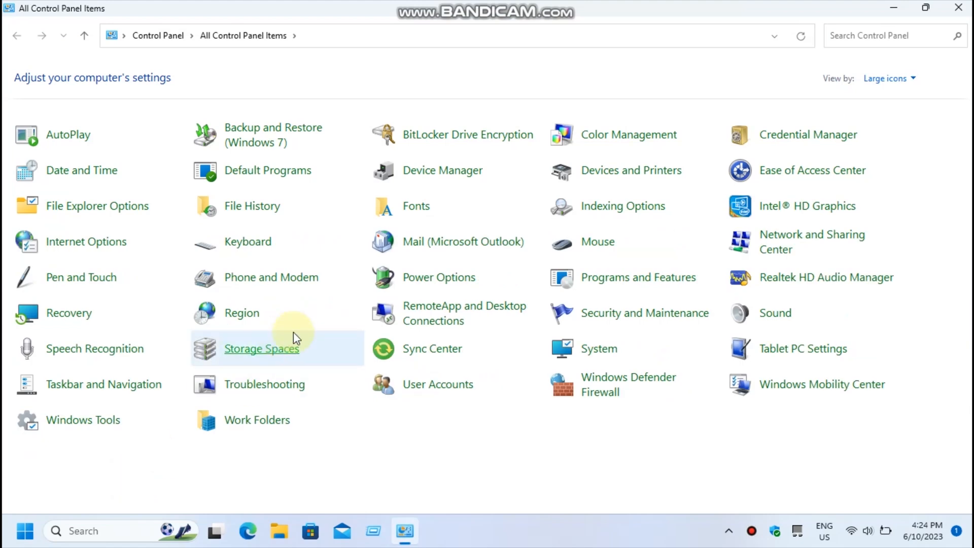
# Open Power Options and try creating a custom power plan based on High performance
pyautogui.click(420, 280)
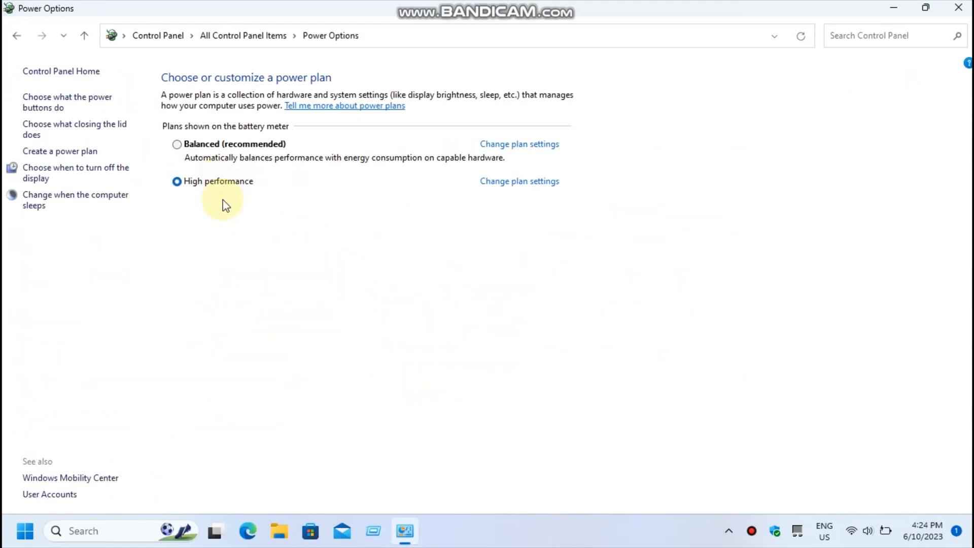
pyautogui.click(79, 151)
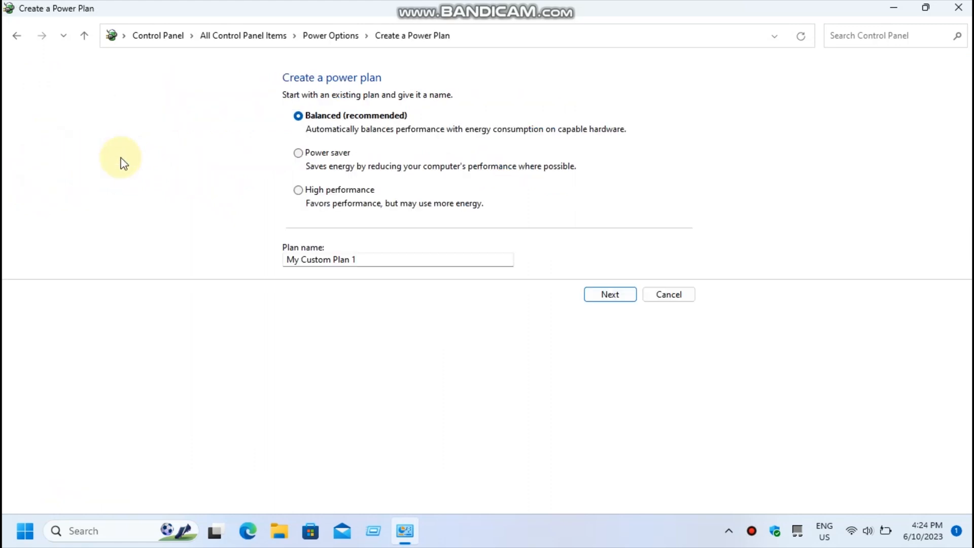
pyautogui.click(299, 190)
pyautogui.moveTo(370, 257); pyautogui.dragTo(246, 254)
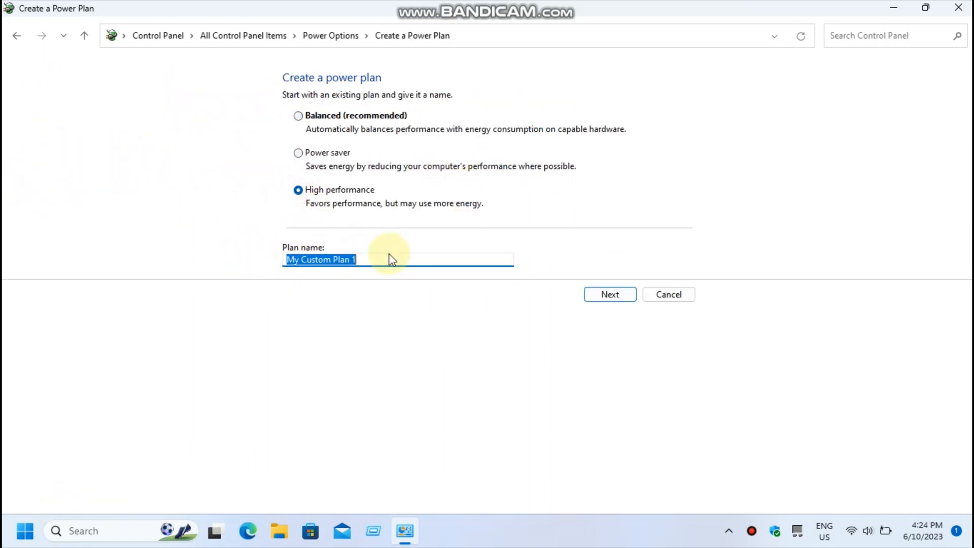
pyautogui.click(678, 293)
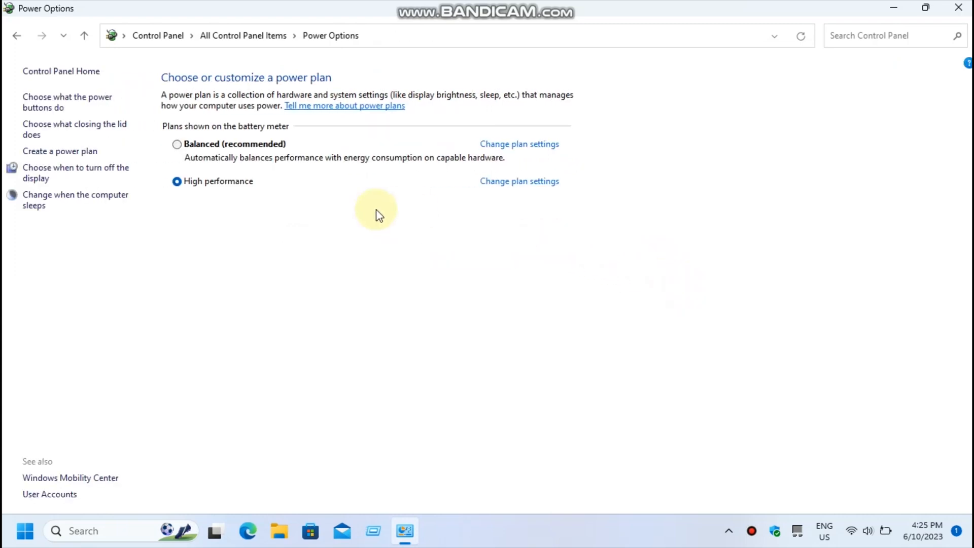
# Review the power button and shutdown settings, making the unavailable ones editable, and close the window
pyautogui.click(98, 99)
pyautogui.click(331, 120)
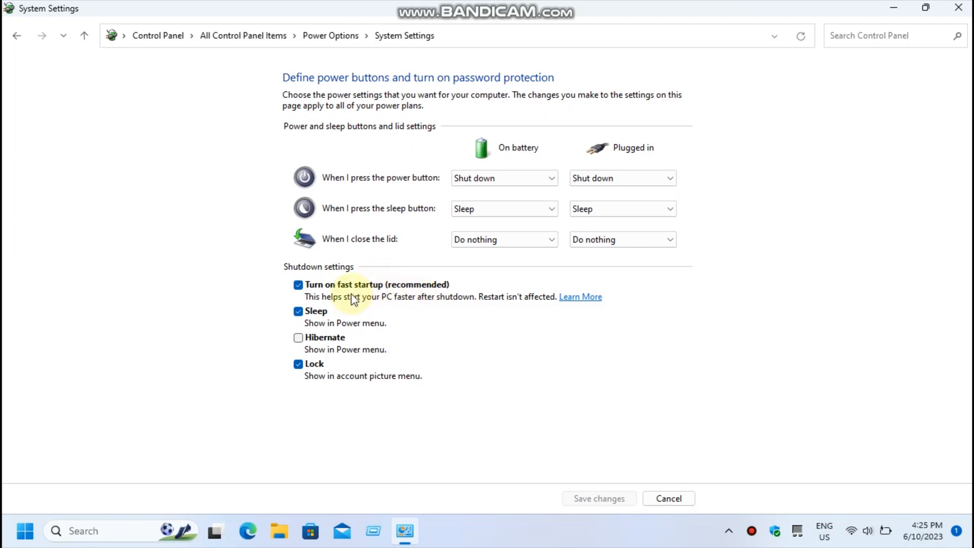
pyautogui.hotkey('alt', 'F4')
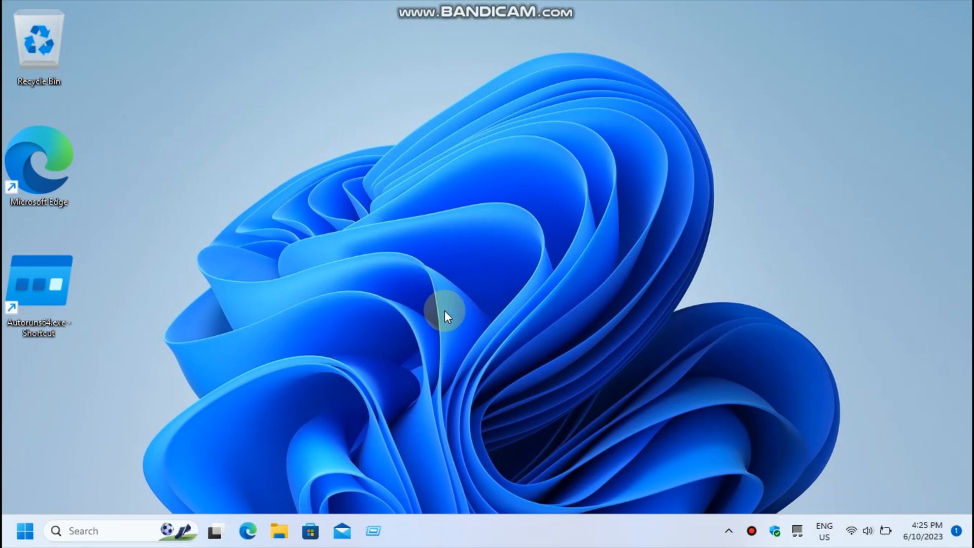
# Review the startup apps in Task Manager, checking msedge.exe and SecurityHealthSystray.exe and the status sorting, and close it
pyautogui.hotkey('ctrl', 'shift', 'Escape')
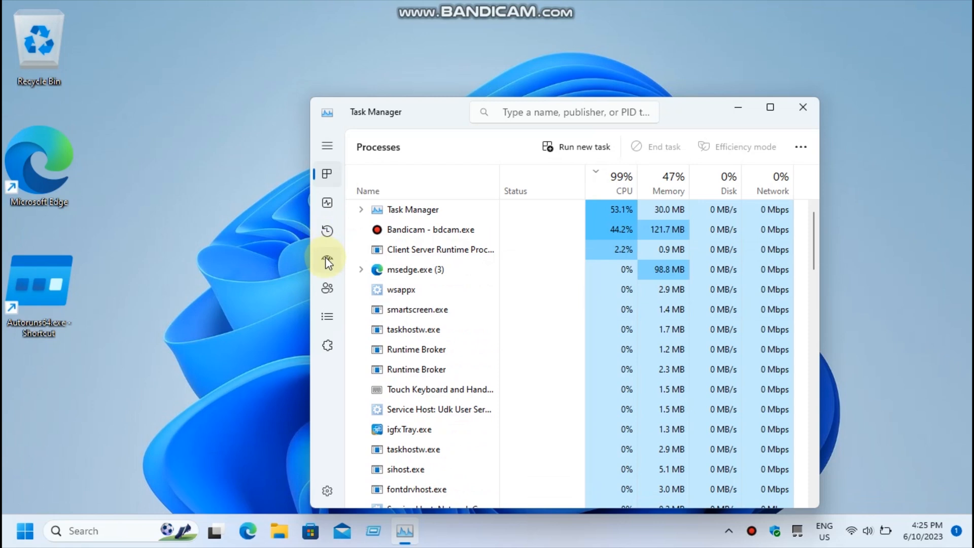
pyautogui.click(326, 259)
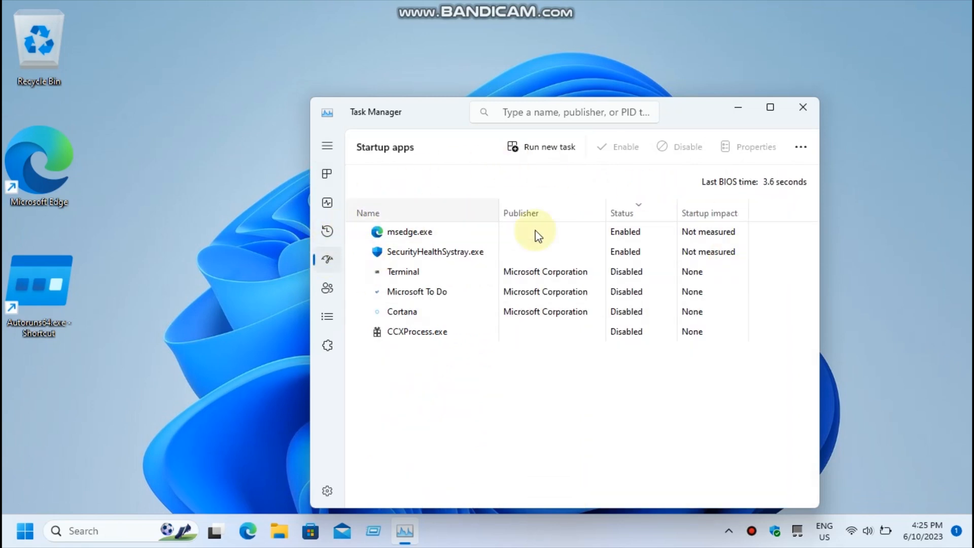
pyautogui.click(462, 234)
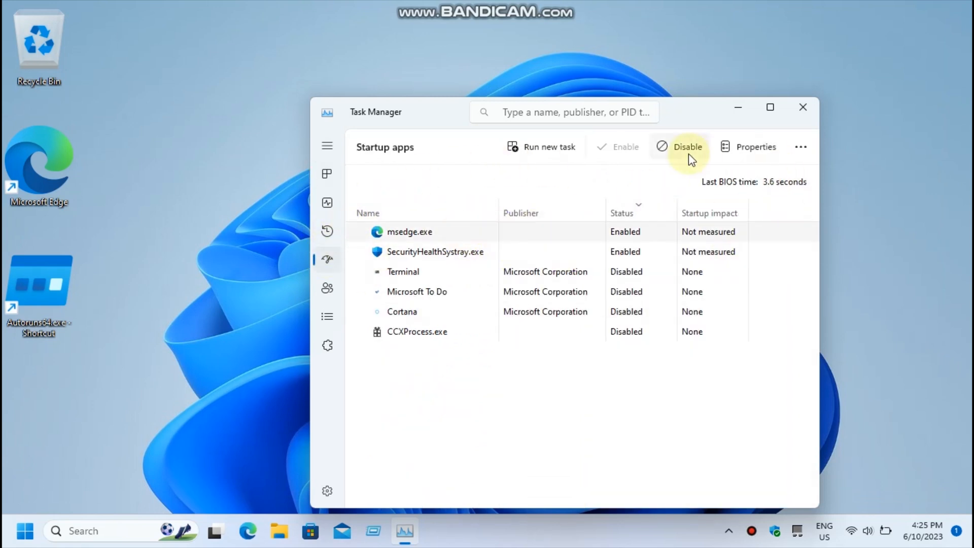
pyautogui.click(552, 258)
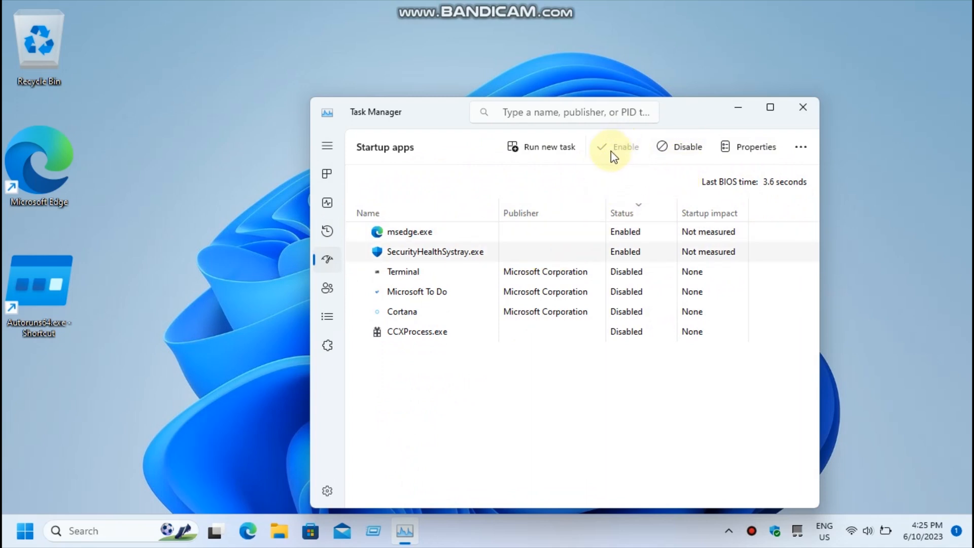
pyautogui.click(627, 204)
pyautogui.click(628, 207)
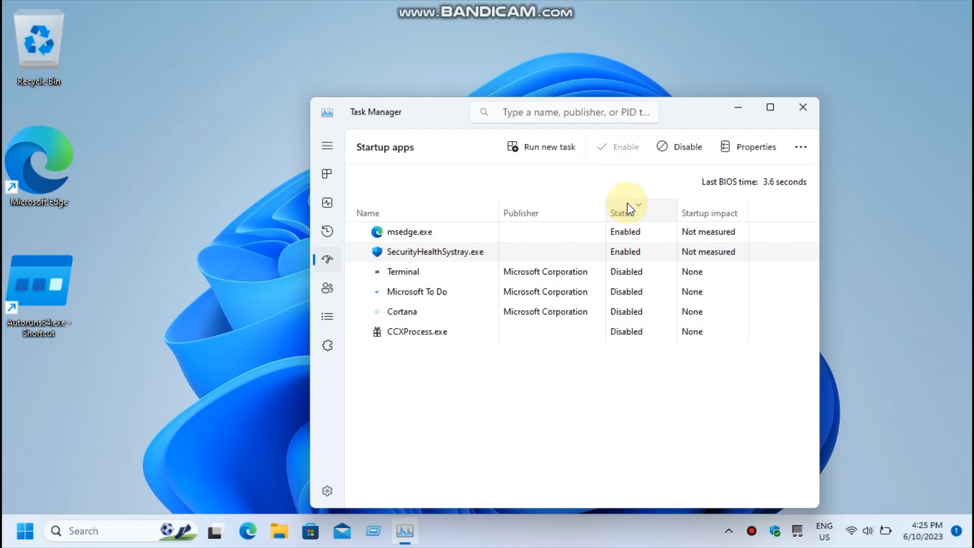
pyautogui.click(808, 118)
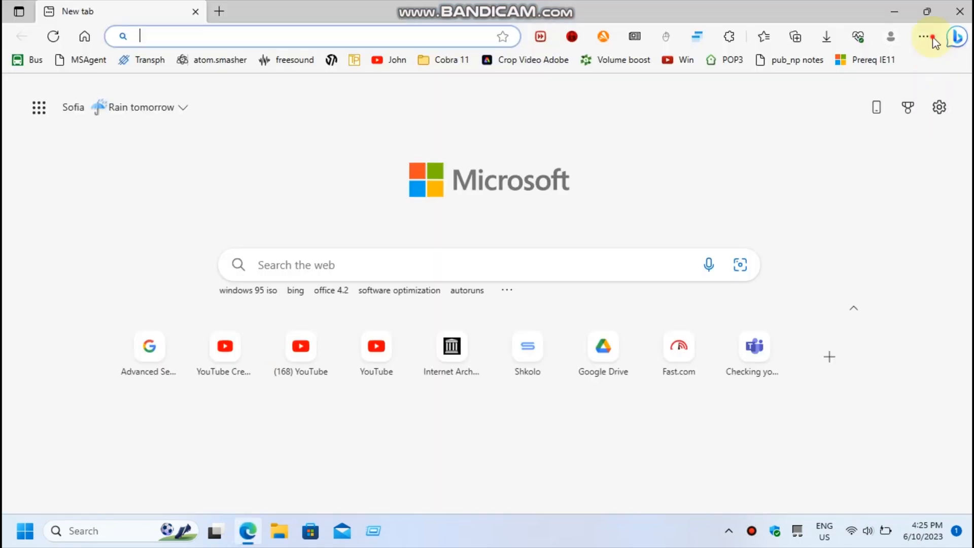
# Open Microsoft Edge's System and performance settings and examine the efficiency mode options
pyautogui.click(926, 37)
pyautogui.click(705, 452)
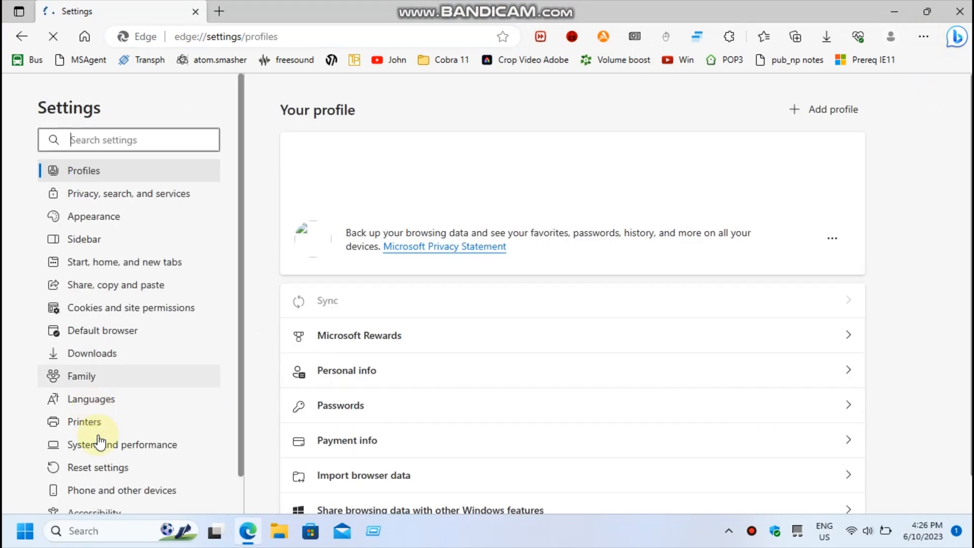
pyautogui.click(97, 442)
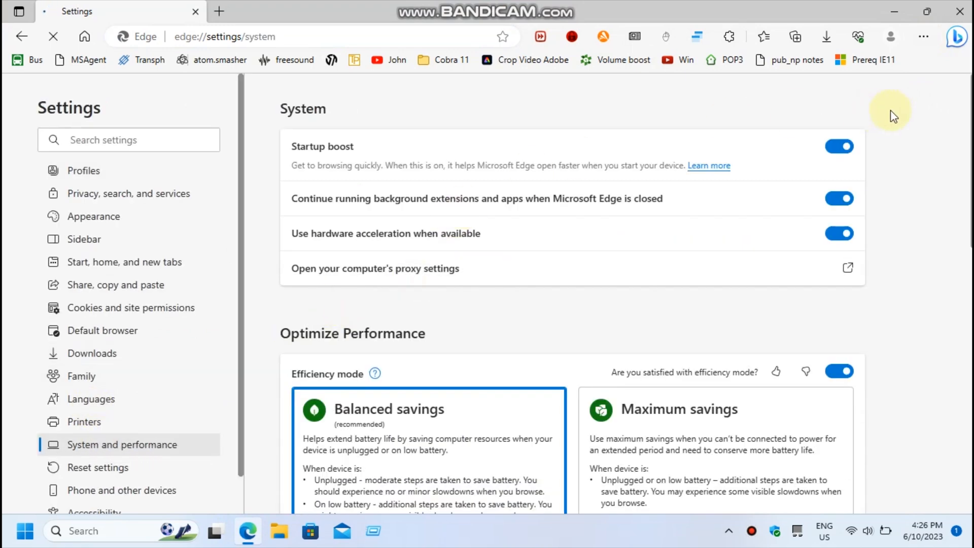
pyautogui.scroll(-1, 636, 303)
pyautogui.scroll(-1, 531, 395)
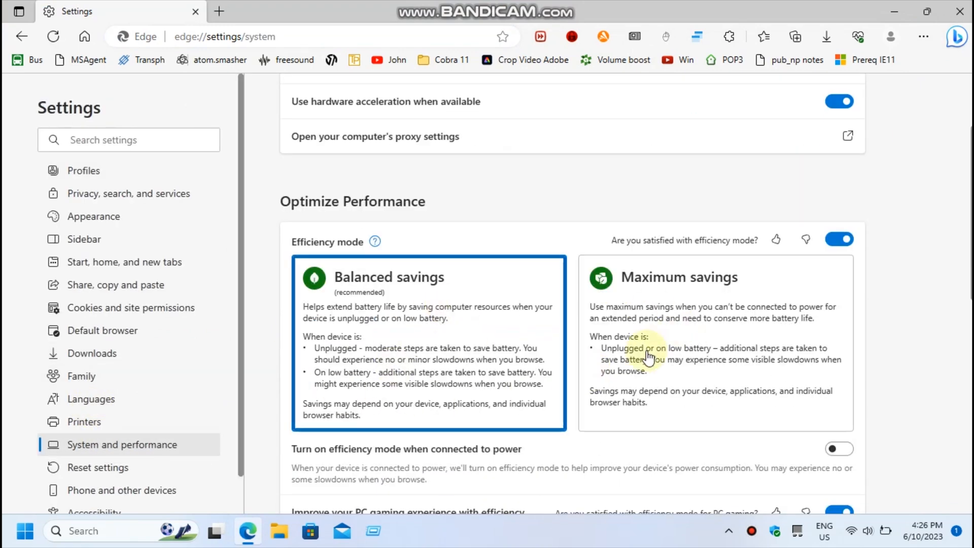
pyautogui.scroll(2, 538, 323)
# Open the computer's proxy settings from Edge and go on to the Wi-Fi settings under Network & internet
pyautogui.click(488, 273)
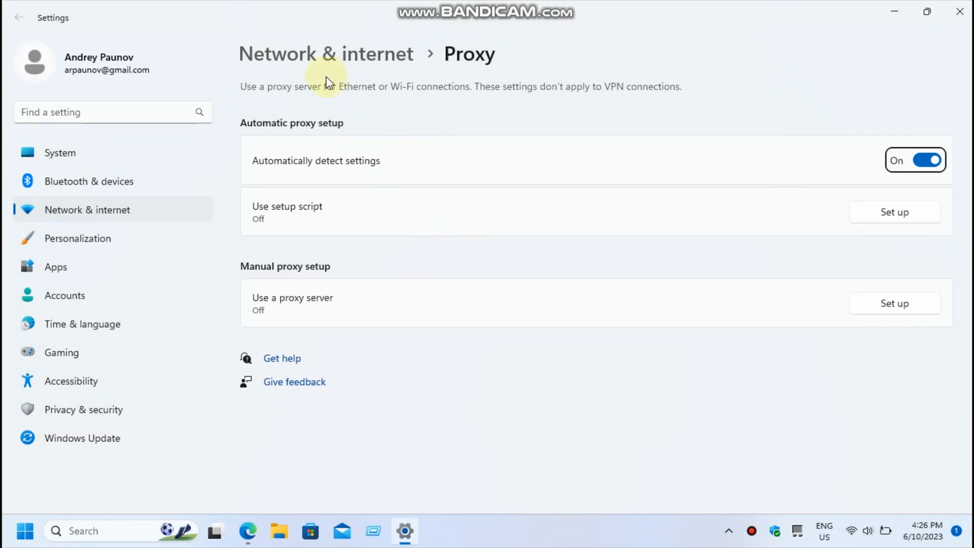
pyautogui.click(325, 63)
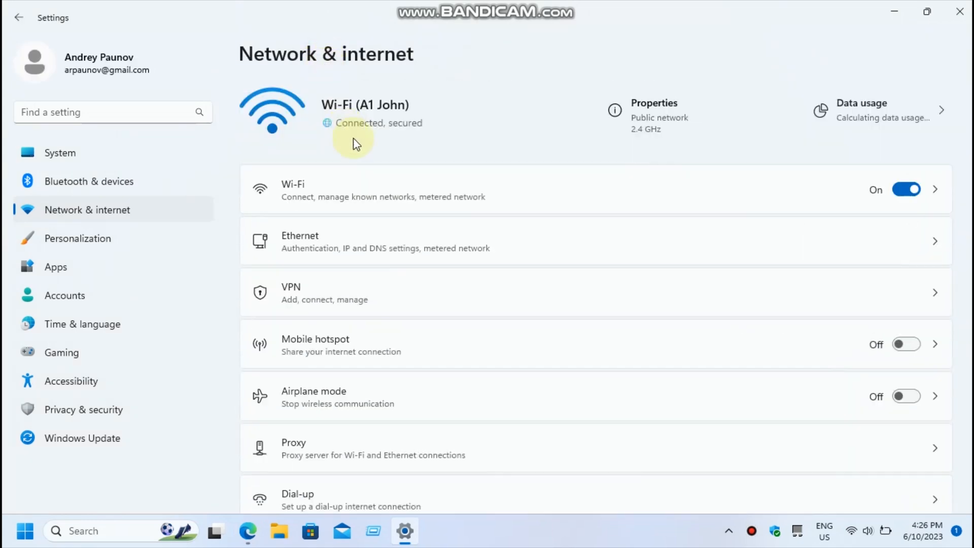
pyautogui.click(394, 195)
pyautogui.click(358, 168)
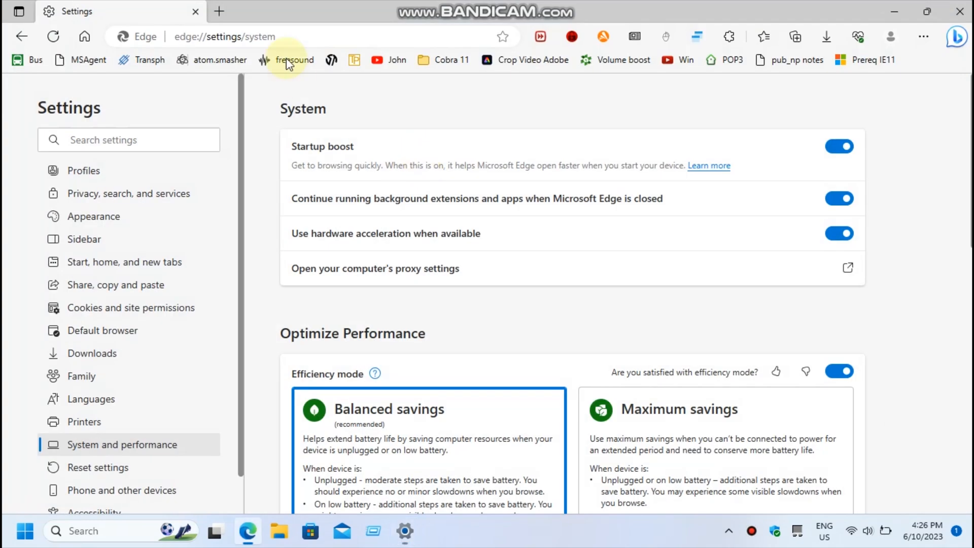
# Visit 1.1.1.1/dns in a new browser tab, view the site's DNS page, and close the tab
pyautogui.click(224, 7)
pyautogui.write('1.1.1.1/dns')
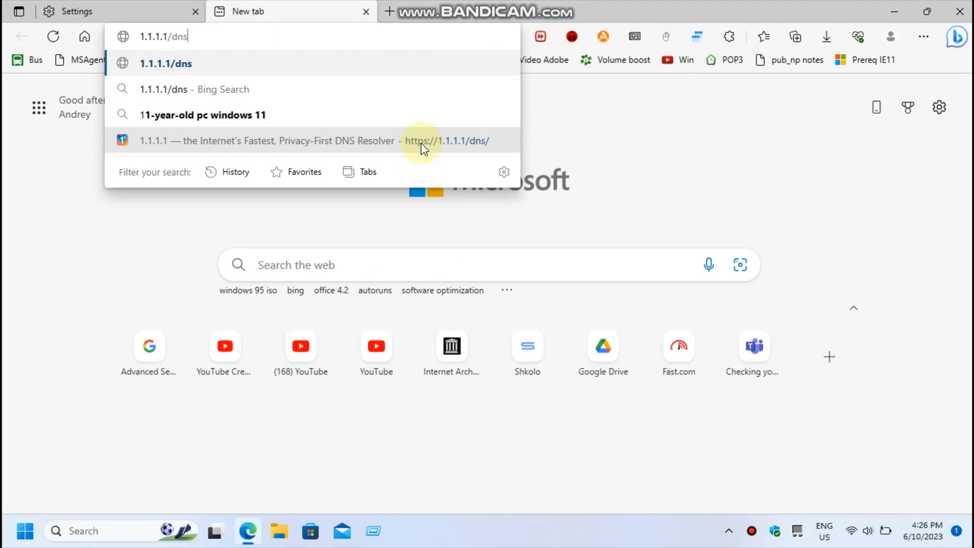
pyautogui.press('Return')
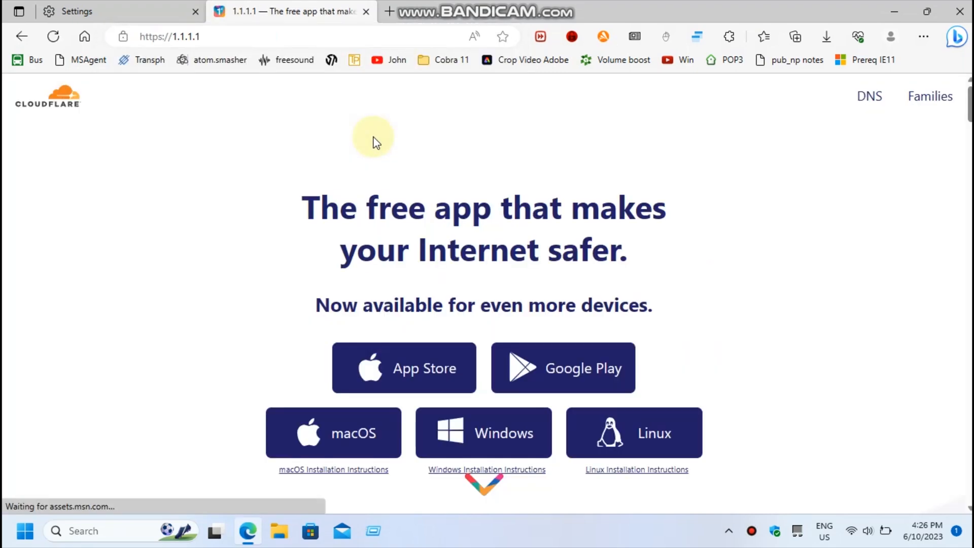
pyautogui.click(870, 97)
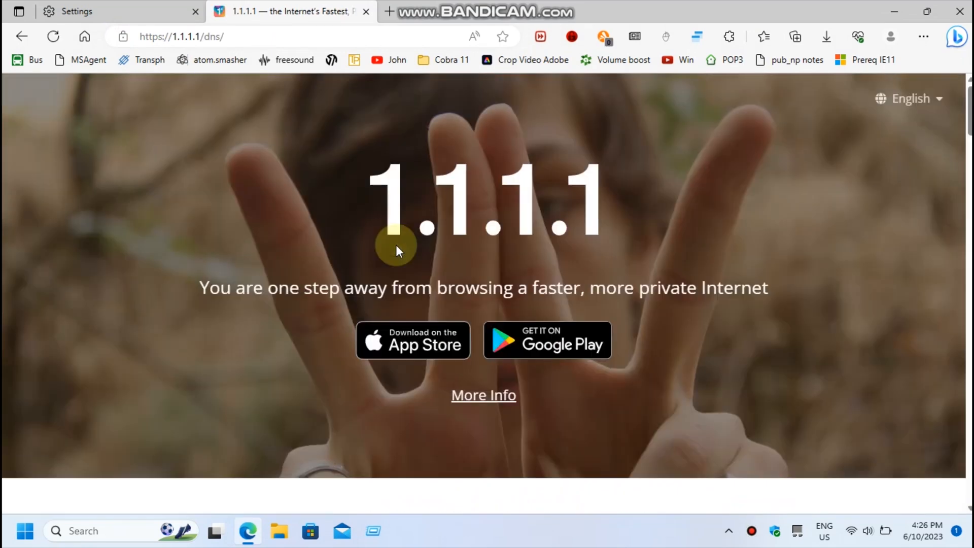
pyautogui.hotkey('ctrl', 'w')
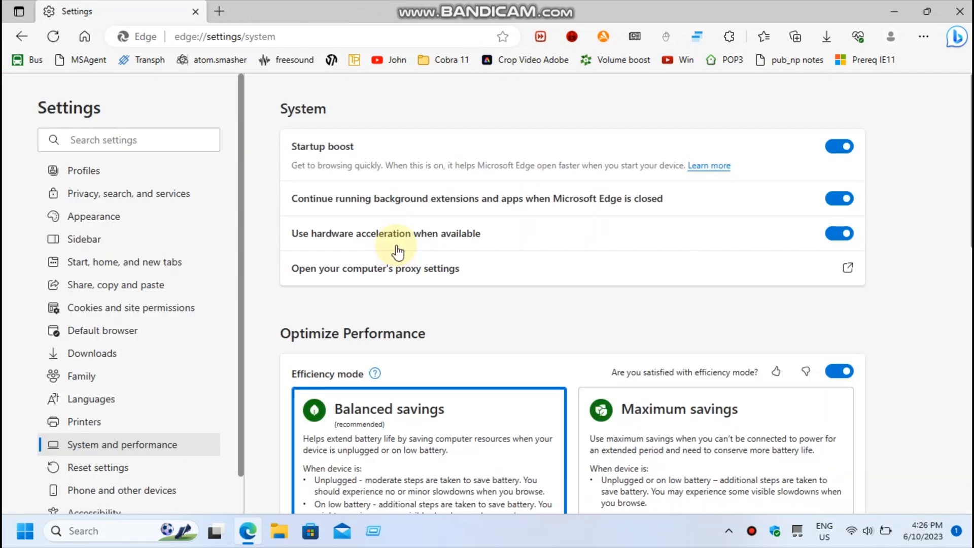
# Show the list of installed apps in Windows Settings
pyautogui.press('super+i')
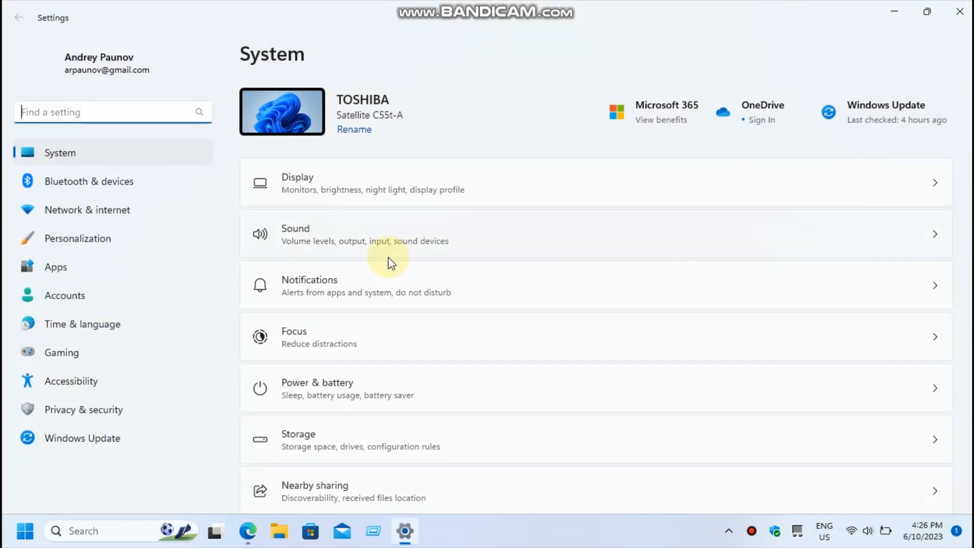
pyautogui.click(142, 267)
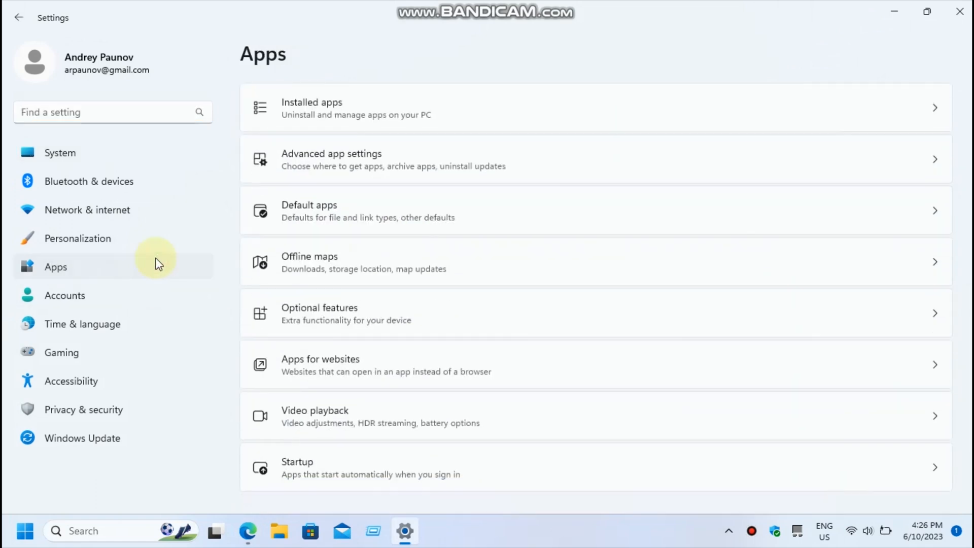
pyautogui.click(357, 108)
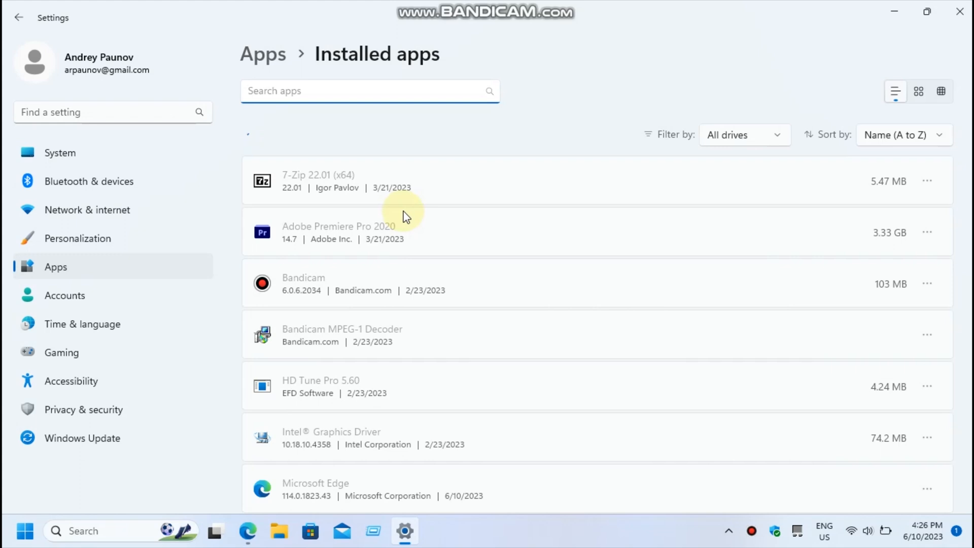
# Run netplwiz to open User Accounts, and close the Settings and Edge windows behind it
pyautogui.press('super+r')
pyautogui.write('ne')
pyautogui.scroll(-2, 410, 280)
pyautogui.write('tplwiz')
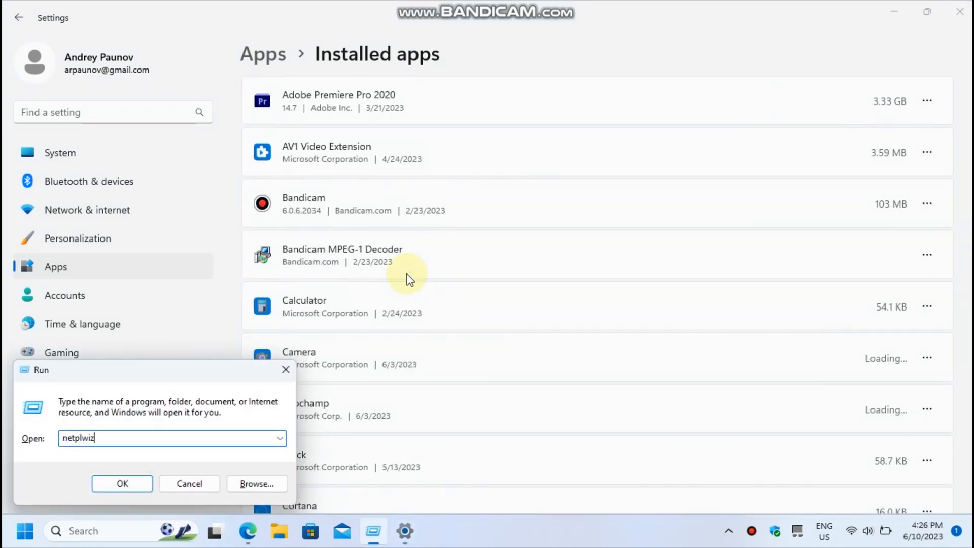
pyautogui.press('Return')
pyautogui.moveTo(283, 125); pyautogui.dragTo(437, 87)
pyautogui.click(960, 11)
pyautogui.click(960, 12)
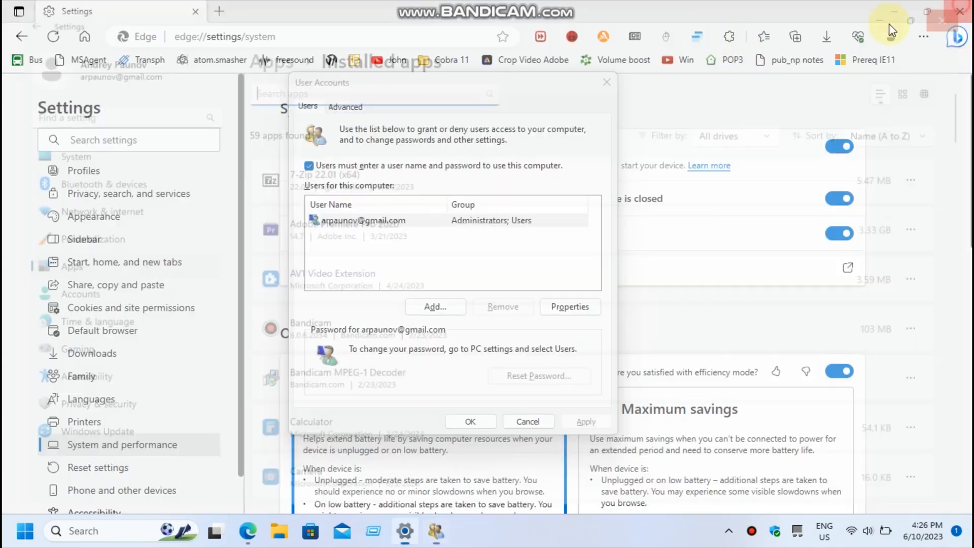
# Try to turn off the requirement to enter a user name and password, cancelling at the automatic sign-in dialog
pyautogui.click(309, 166)
pyautogui.click(584, 421)
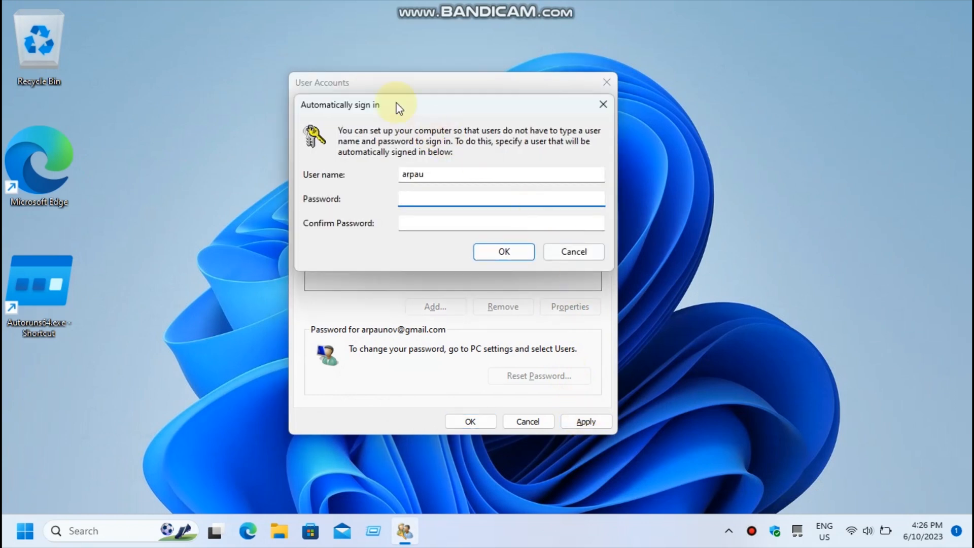
pyautogui.moveTo(370, 102); pyautogui.dragTo(599, 103)
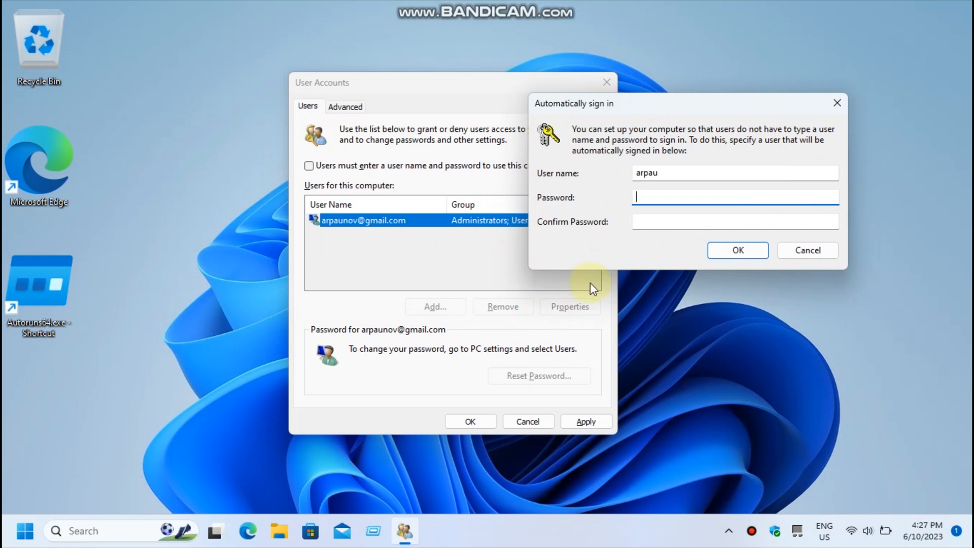
pyautogui.click(828, 252)
pyautogui.click(565, 349)
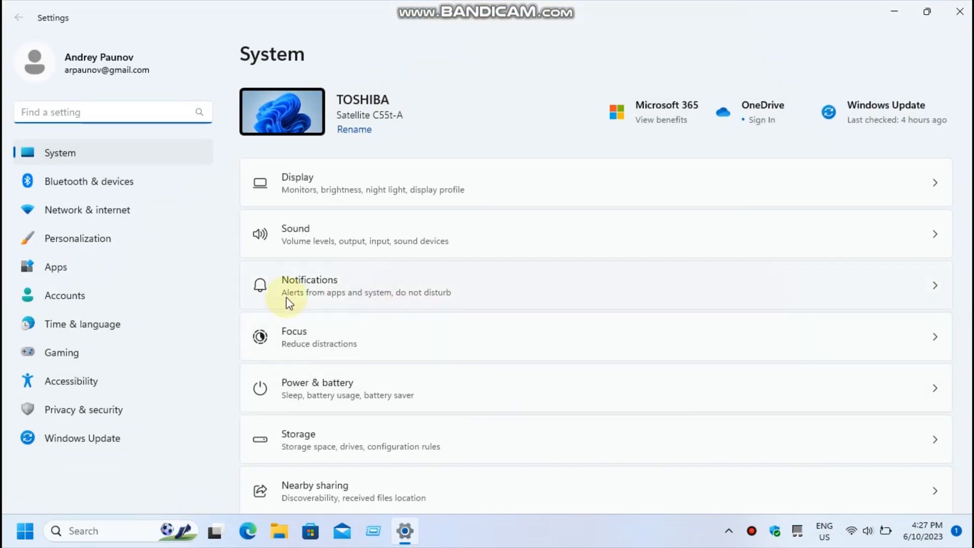
# Open the Activity history settings under Privacy & security in Windows Settings
pyautogui.click(94, 411)
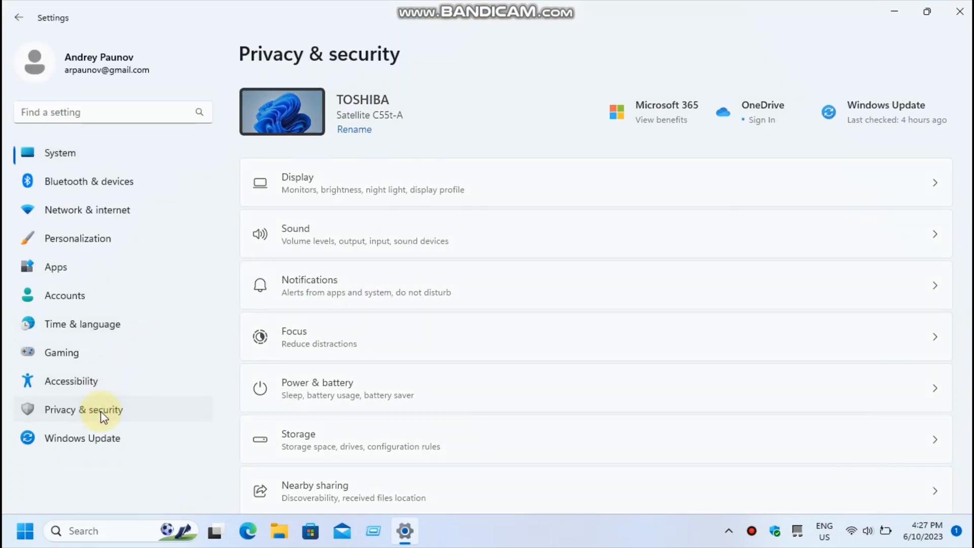
pyautogui.scroll(-5, 382, 370)
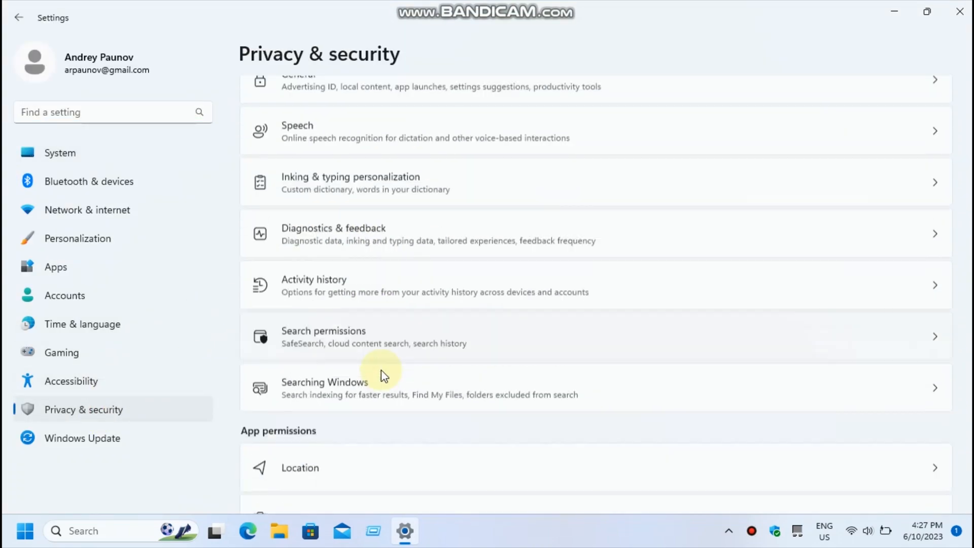
pyautogui.click(370, 299)
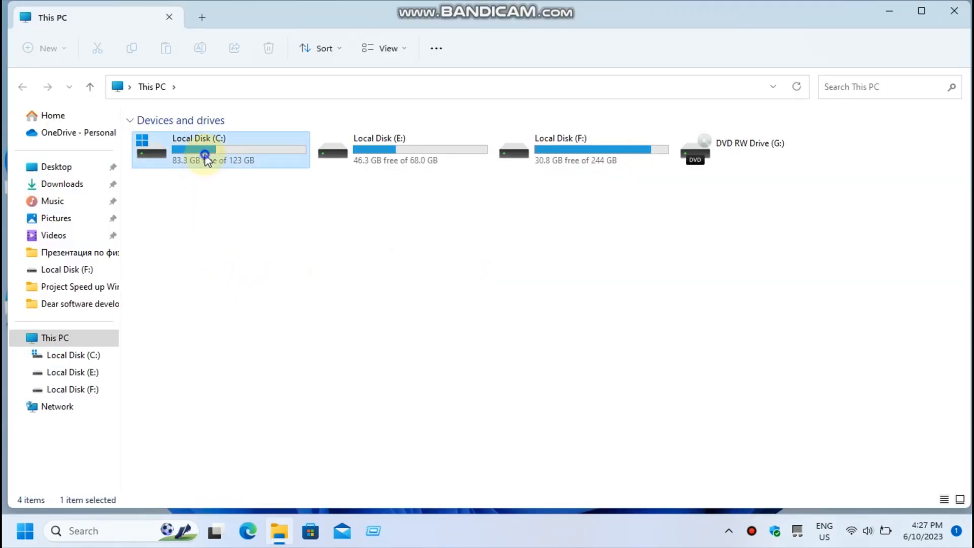
# Open the properties of Local Disk (C:) in File Explorer and show its storage usage details
pyautogui.rightClick(207, 161)
pyautogui.click(258, 362)
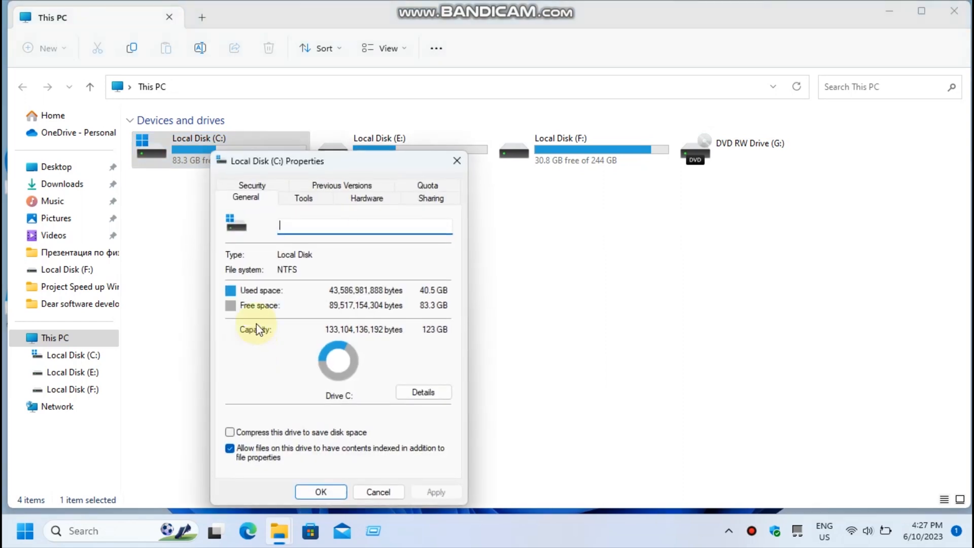
pyautogui.click(415, 390)
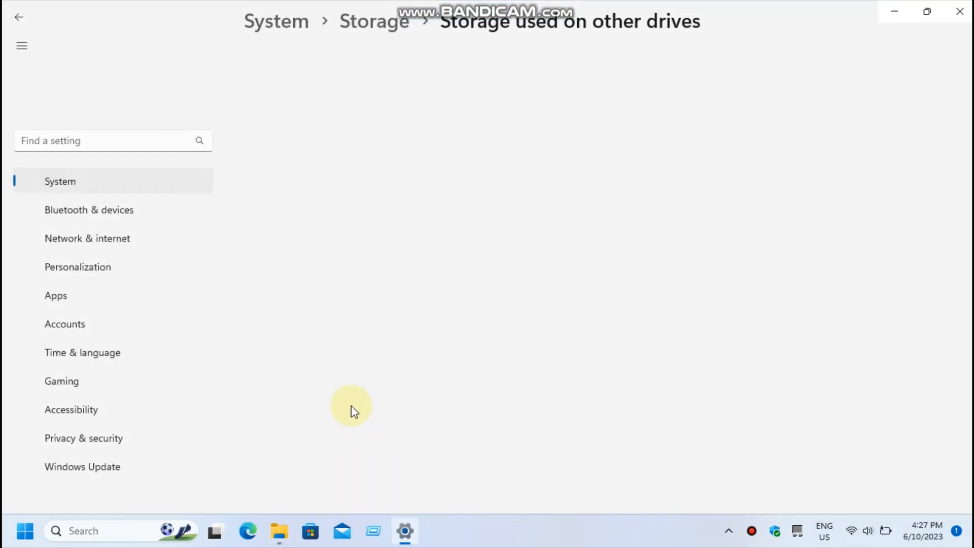
# Close the storage settings and run cleanmgr to scan drive C: with Disk Cleanup
pyautogui.hotkey('alt', 'F4')
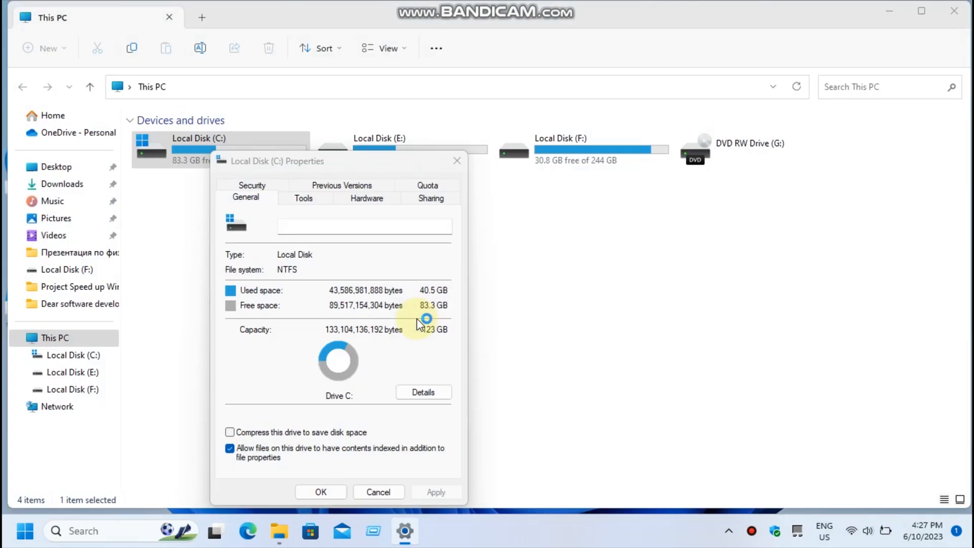
pyautogui.press('super+r')
pyautogui.write('cleanmgr')
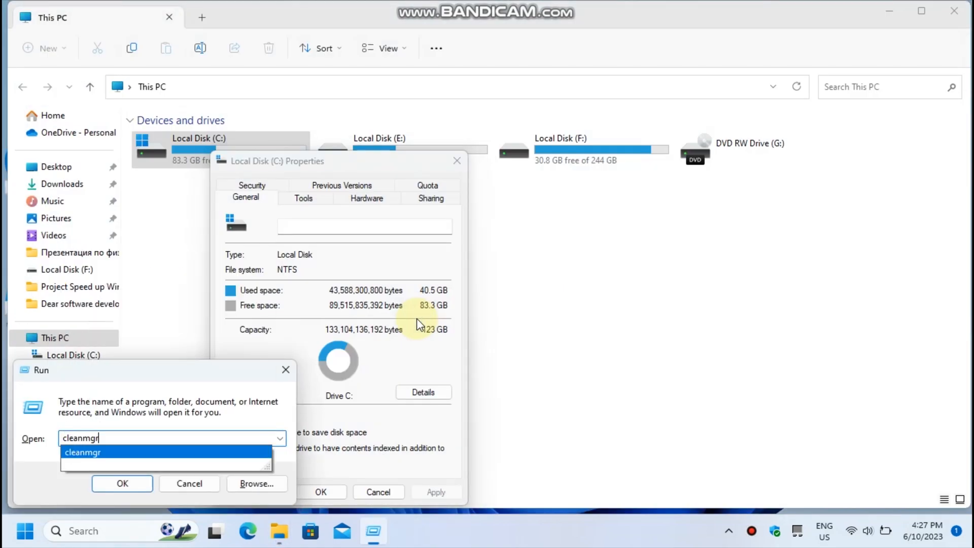
pyautogui.press('Return')
pyautogui.click(455, 290)
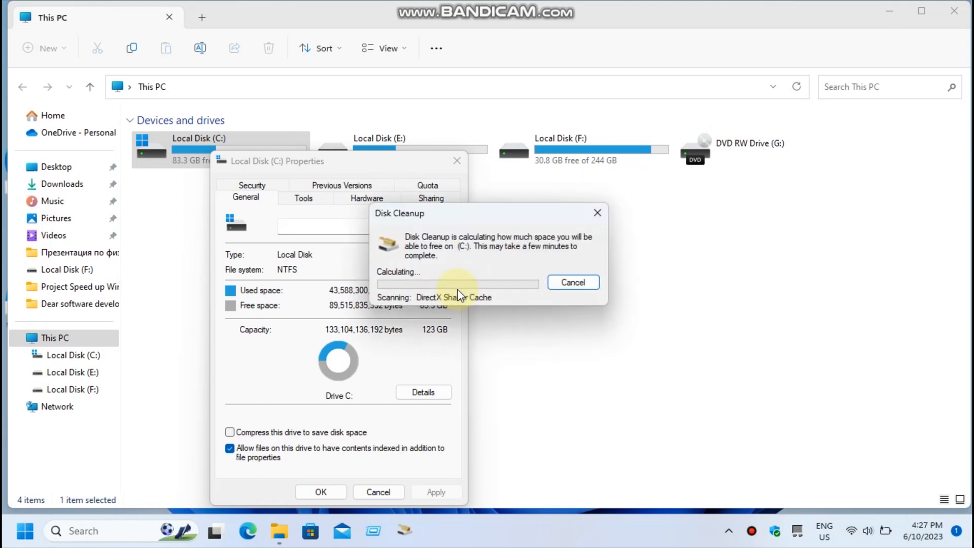
# Rescan drive C: in Disk Cleanup with system files included, and close the Local Disk (C:) properties
pyautogui.click(84, 308)
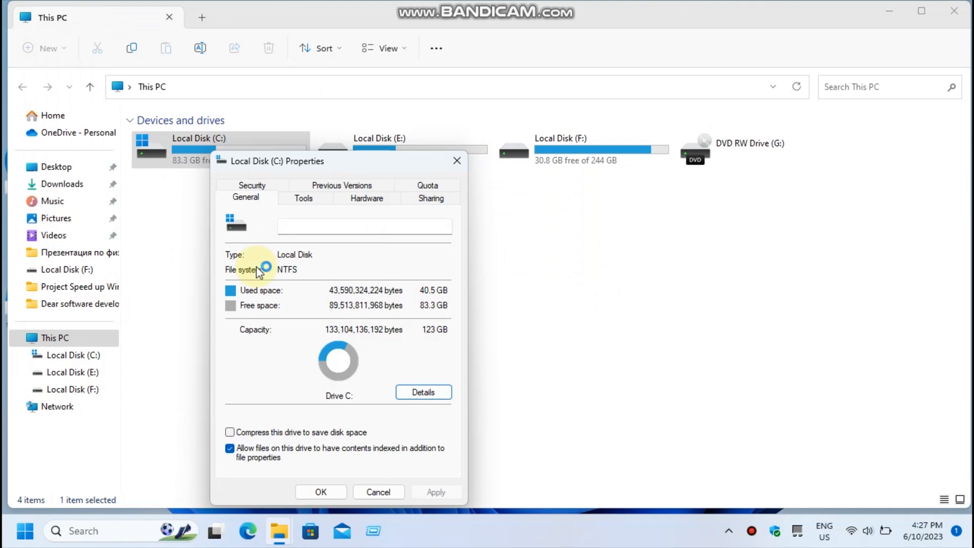
pyautogui.click(457, 289)
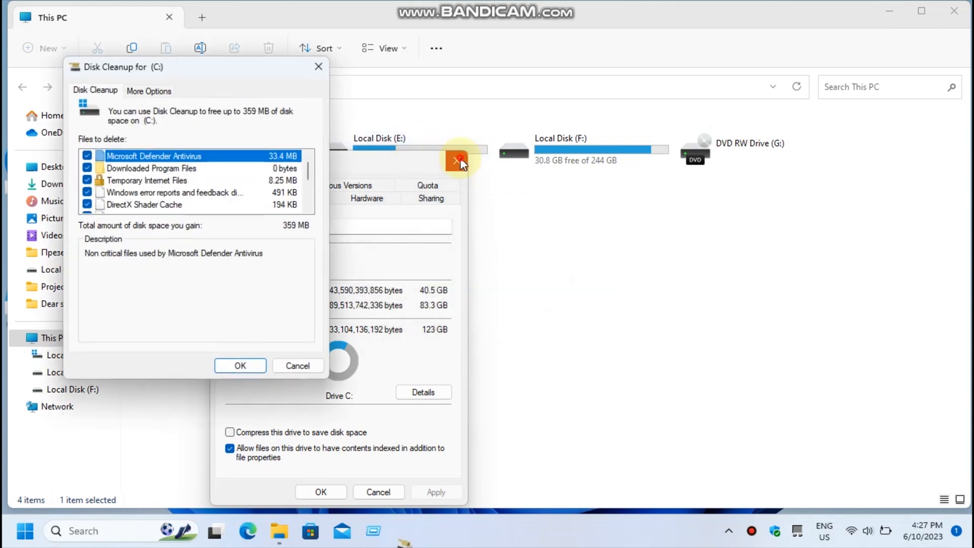
pyautogui.click(457, 160)
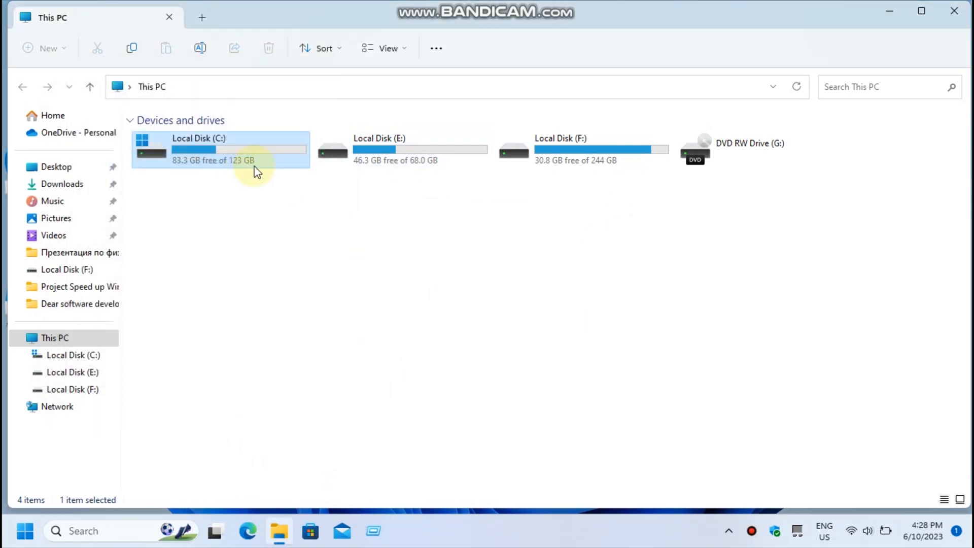
# Open Optimize Drives from the Local Disk (C:) properties and analyze drive C:, closing all open windows when done
pyautogui.rightClick(245, 156)
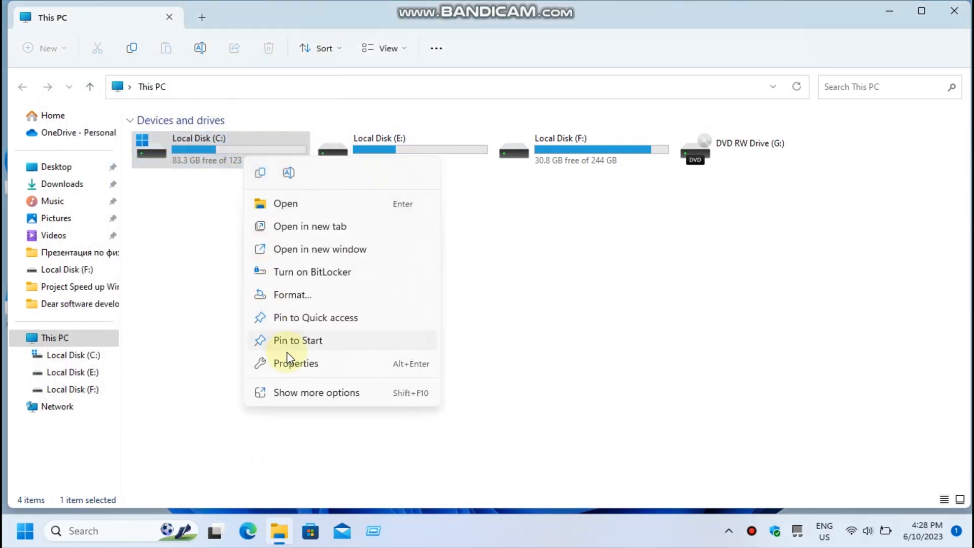
pyautogui.click(288, 358)
pyautogui.click(339, 199)
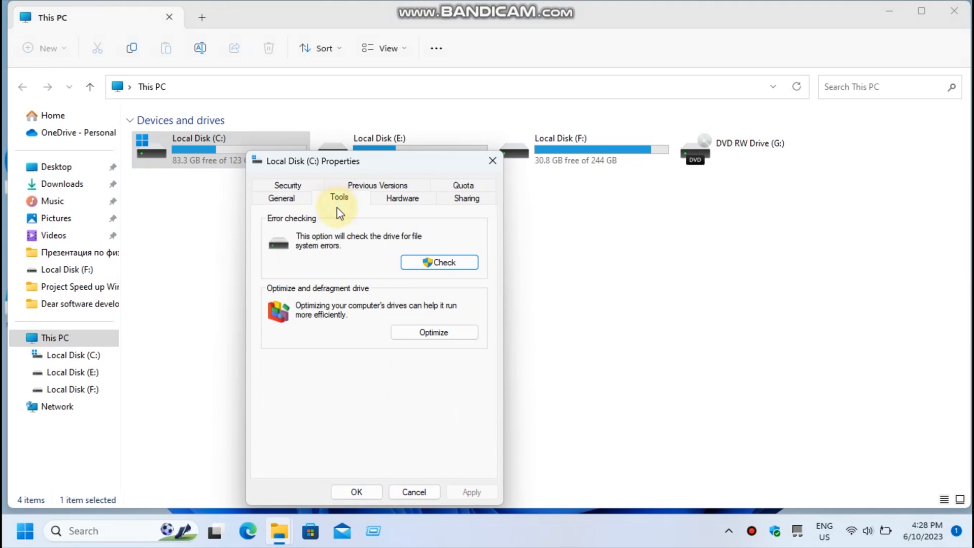
pyautogui.click(431, 334)
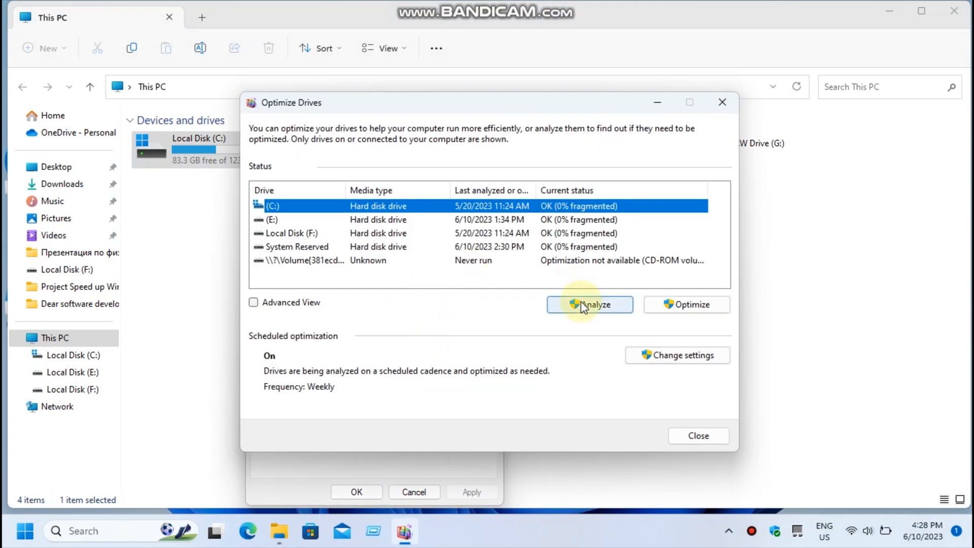
pyautogui.click(582, 306)
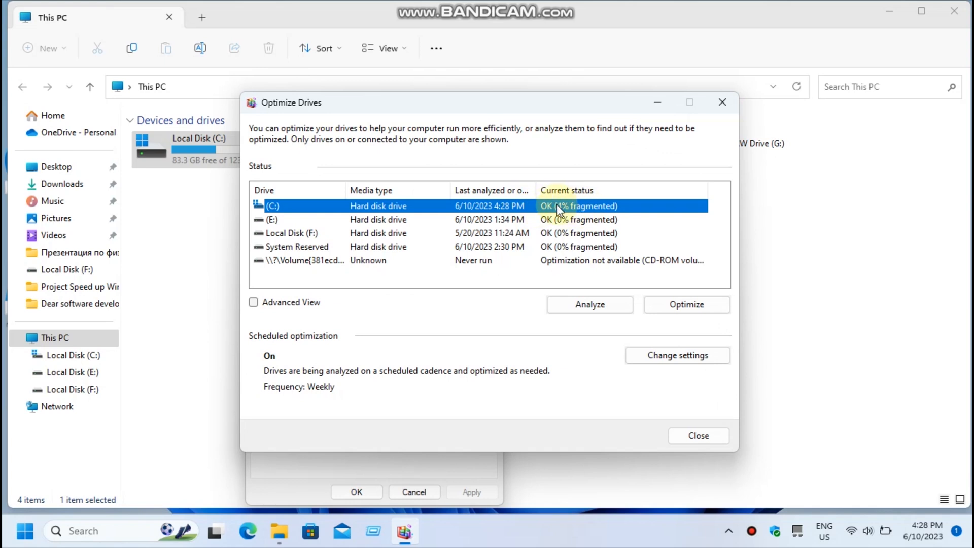
pyautogui.press('Escape')
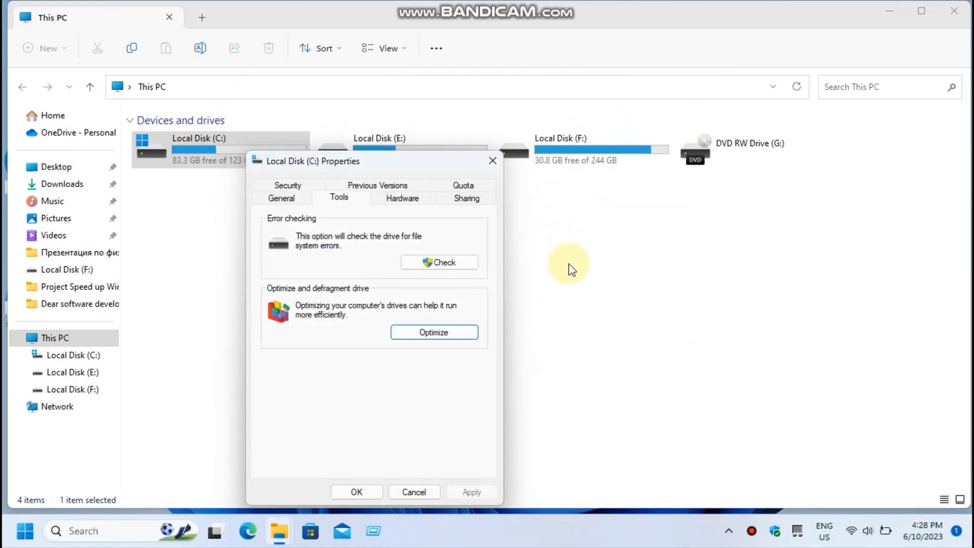
pyautogui.press('Escape')
pyautogui.hotkey('alt', 'F4')
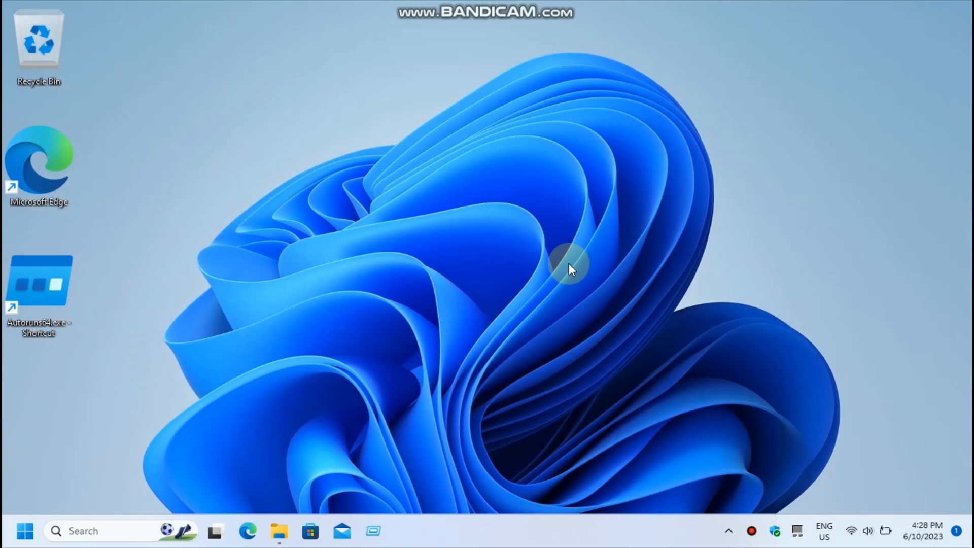
# Open Task Manager and sort the running processes by CPU usage
pyautogui.hotkey('ctrl', 'shift', 'Escape')
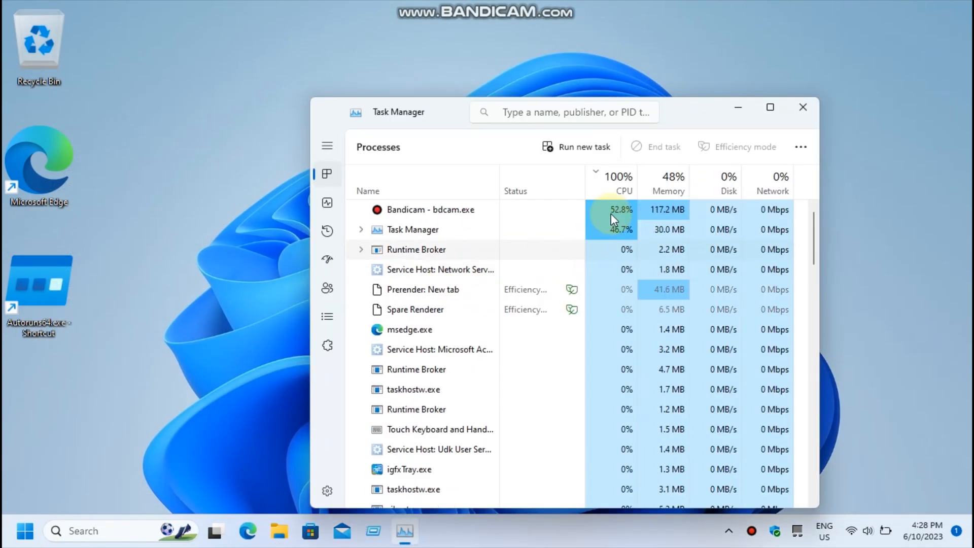
pyautogui.click(614, 181)
pyautogui.click(614, 181)
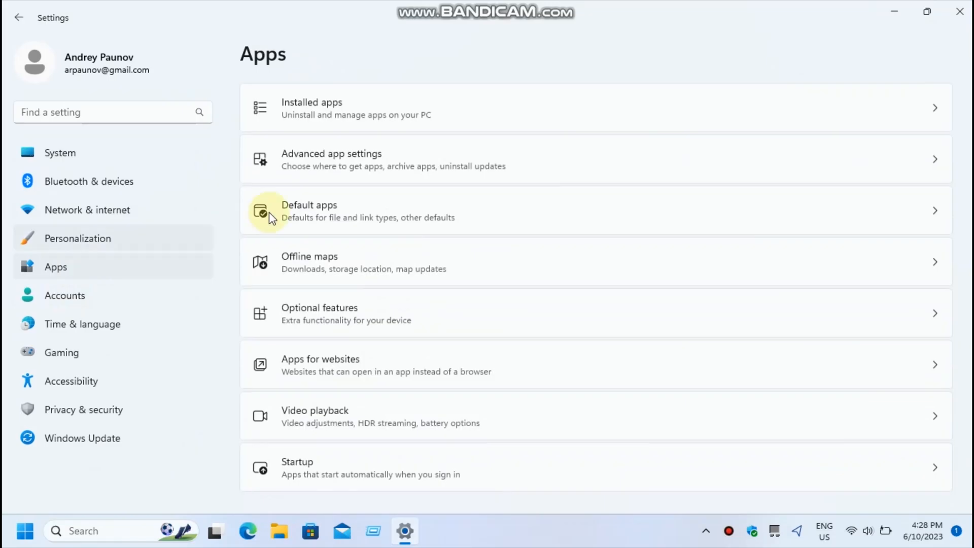
# Open Calculator's advanced options under Installed apps and view the choices for running in the background, leaving Never selected and closing Settings
pyautogui.click(370, 112)
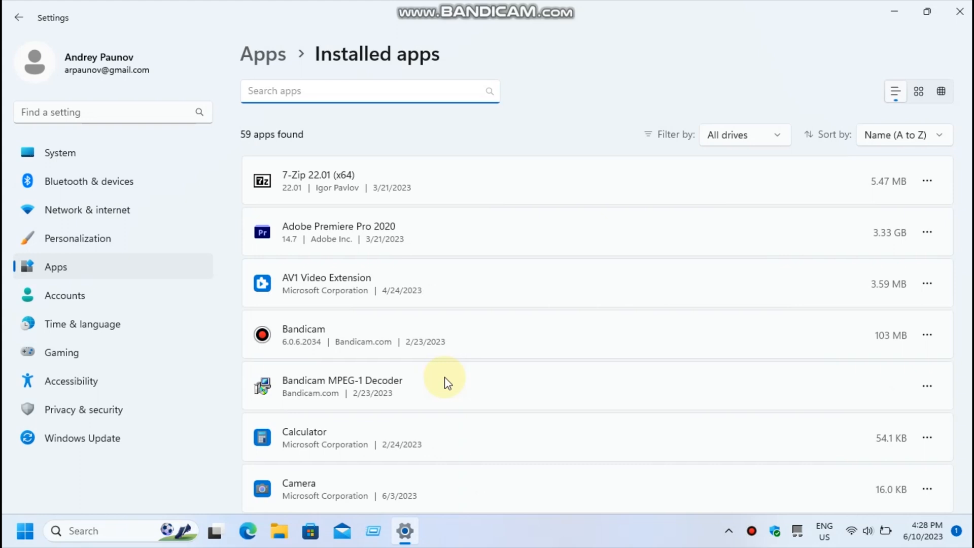
pyautogui.scroll(-3, 446, 383)
pyautogui.click(940, 241)
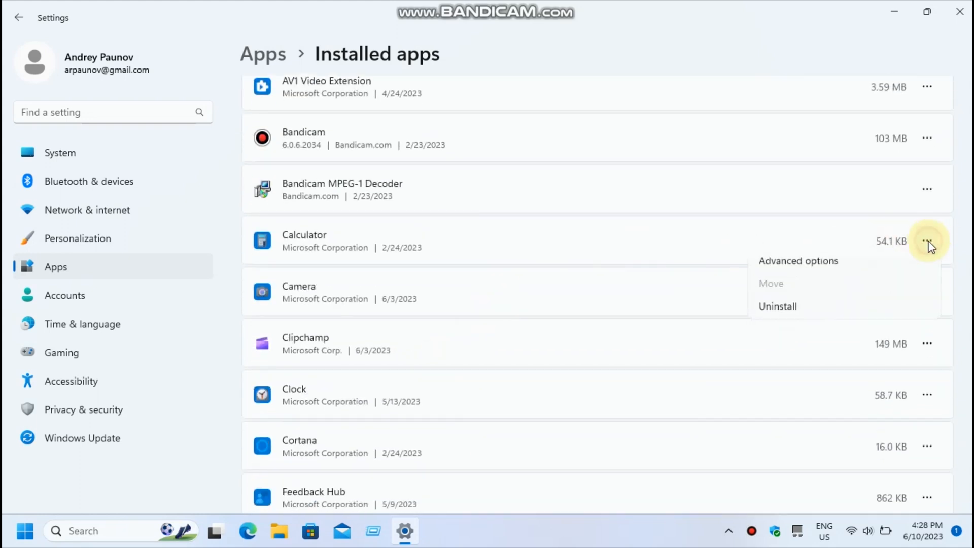
pyautogui.click(876, 272)
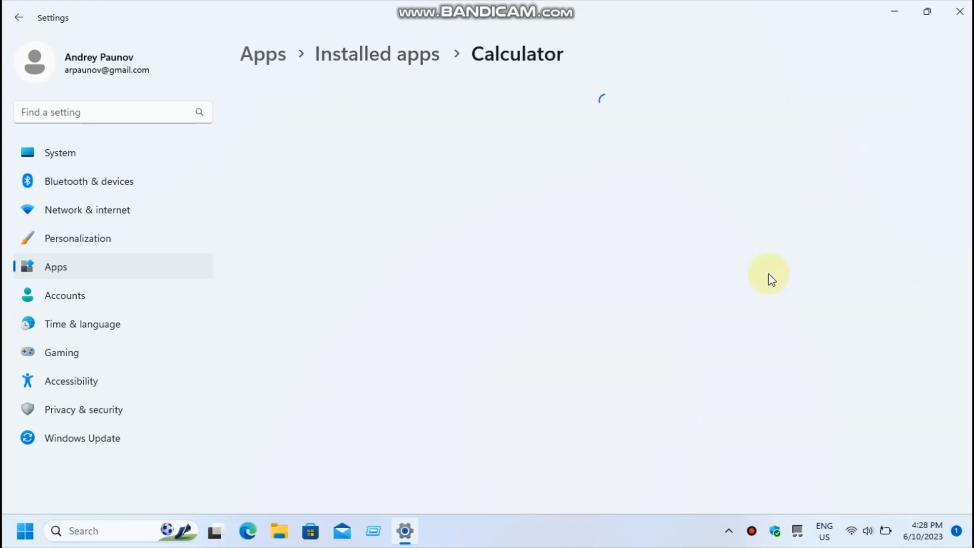
pyautogui.click(382, 308)
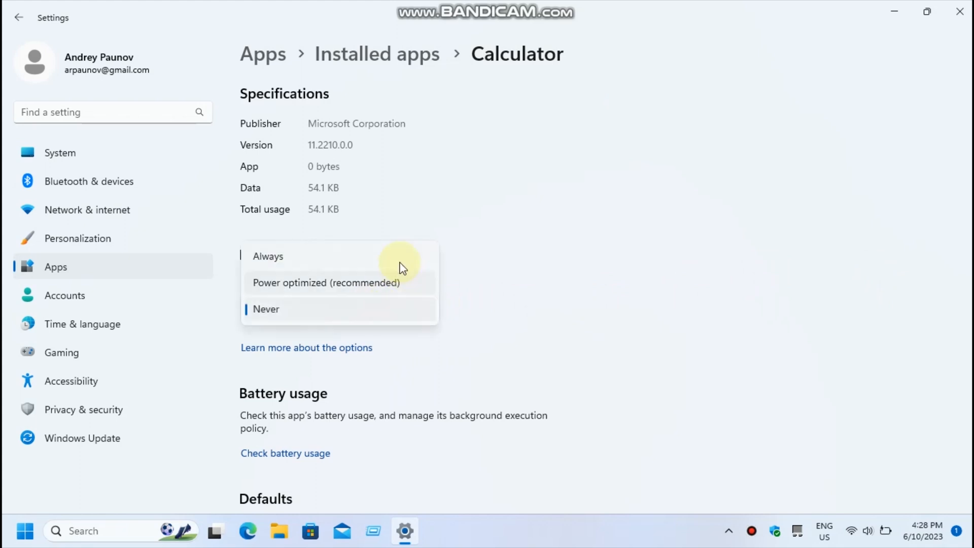
pyautogui.click(609, 288)
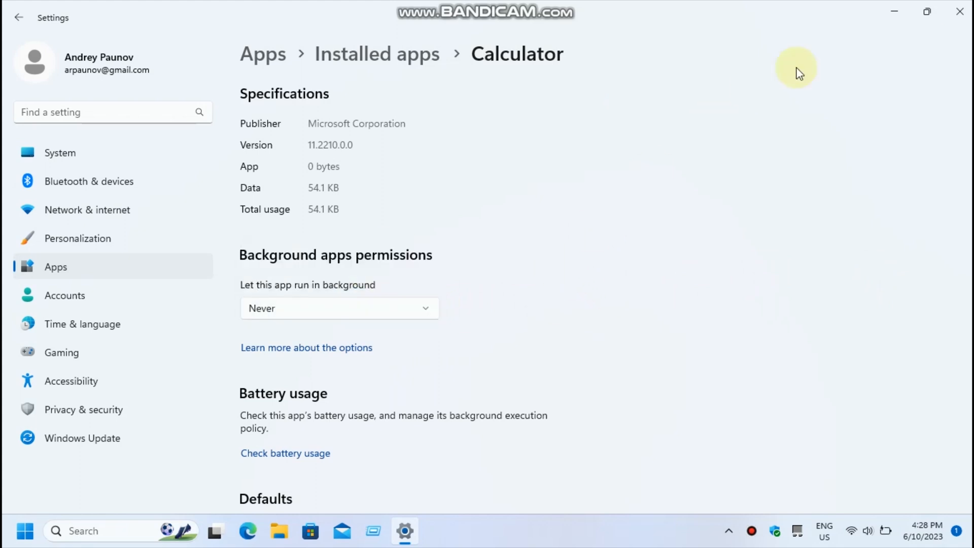
pyautogui.click(960, 11)
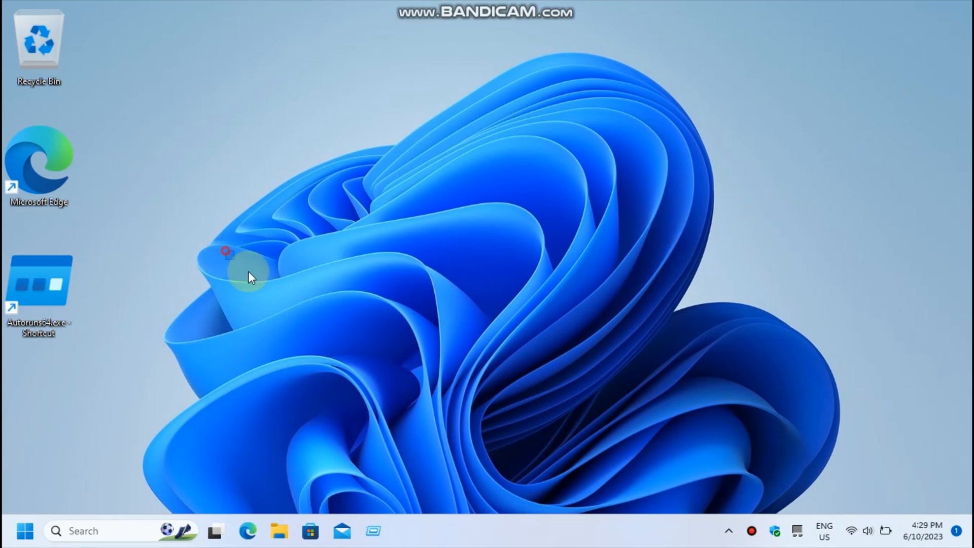
# Run cmd to open an administrator Command Prompt and move its window toward the middle of the desktop
pyautogui.press('super+r')
pyautogui.write('cmd')
pyautogui.press('Return')
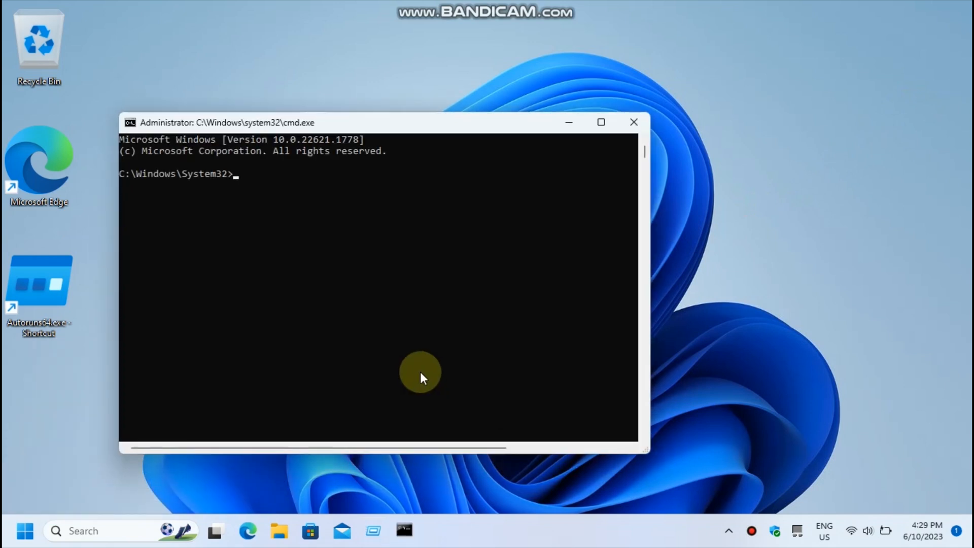
pyautogui.moveTo(315, 127); pyautogui.dragTo(419, 135)
# Enter the command sfc /verifyonly at the prompt without running it, and highlight the text
pyautogui.write('s')
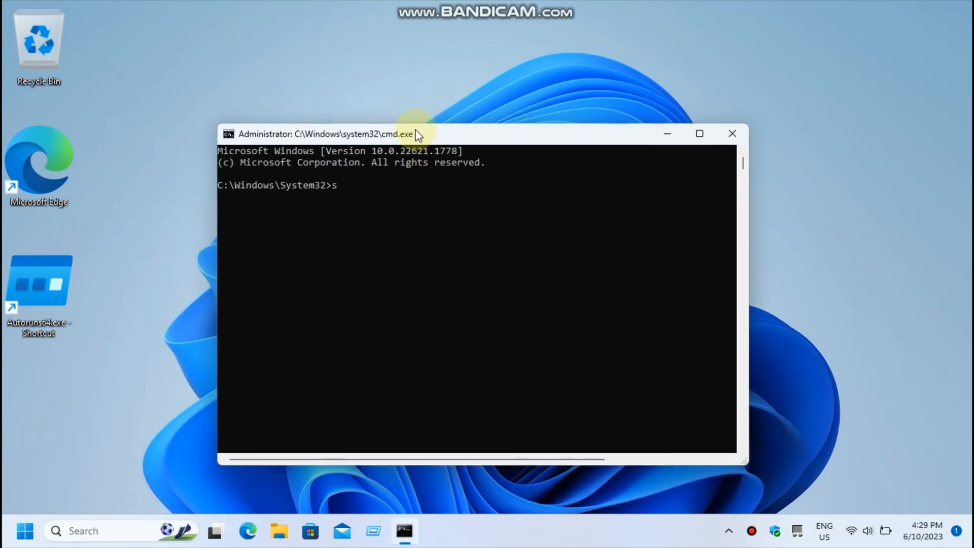
pyautogui.write('fc /verifyonly')
pyautogui.click(412, 186)
pyautogui.moveTo(334, 184); pyautogui.dragTo(325, 184)
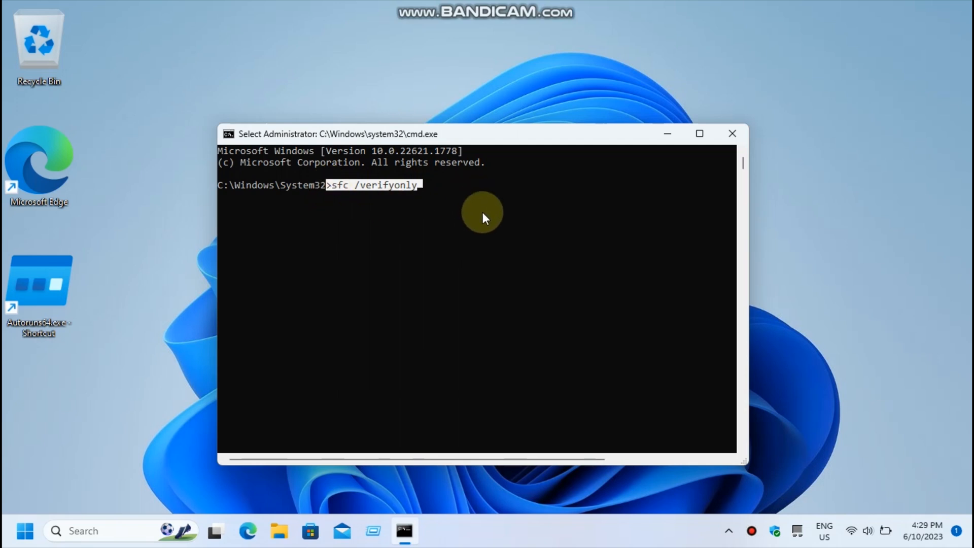
# Replace the command at the prompt with sfc /scannow without running it, and highlight the /scannow option
pyautogui.press('Return')
pyautogui.press('BackSpace')
pyautogui.press('BackSpace')
pyautogui.press('BackSpace')
pyautogui.press('BackSpace')
pyautogui.press('BackSpace')
pyautogui.press('BackSpace')
pyautogui.press('BackSpace')
pyautogui.press('BackSpace')
pyautogui.press('BackSpace')
pyautogui.press('BackSpace')
pyautogui.press('BackSpace')
pyautogui.press('BackSpace')
pyautogui.press('BackSpace')
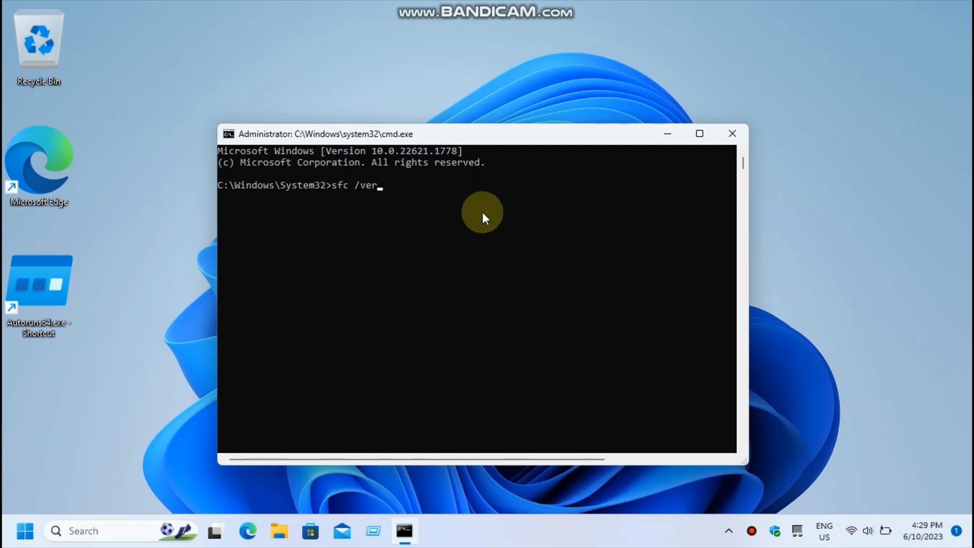
pyautogui.write('c /scannow')
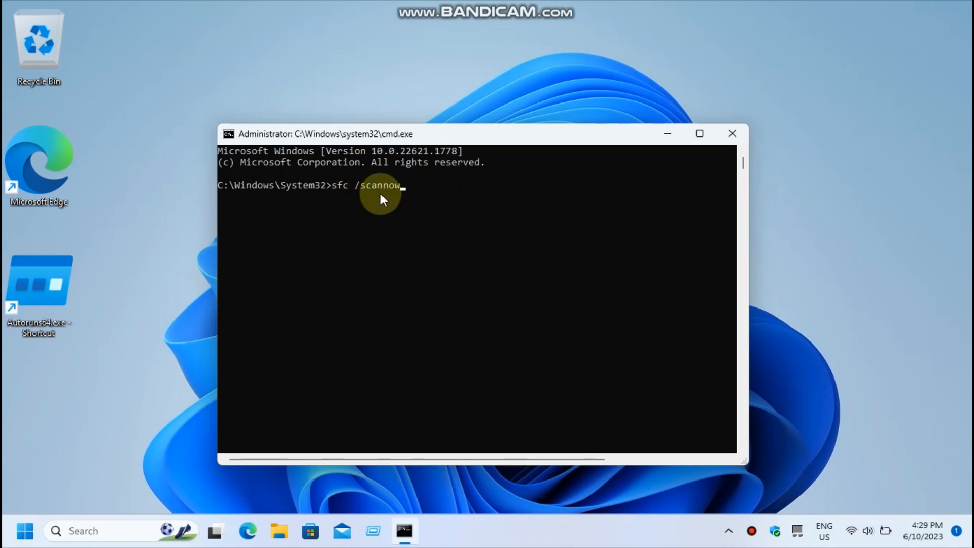
pyautogui.moveTo(356, 186); pyautogui.dragTo(403, 187)
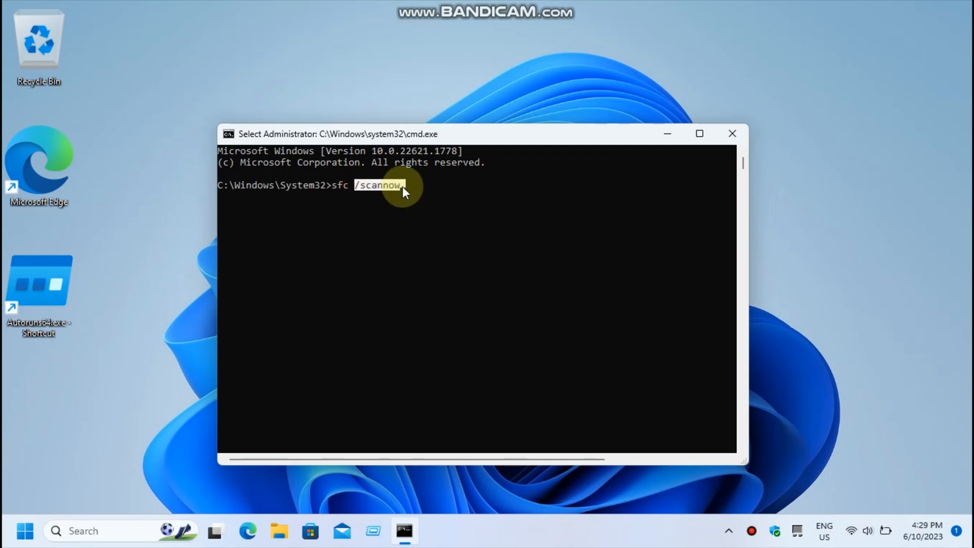
# Replace the command with dism /Online /Cleanup-Image /Restorehealth, highlight it, and close the Command Prompt without running it
pyautogui.hotkey('ctrl', 'c')
pyautogui.press('Escape')
pyautogui.write('dism /Onl')
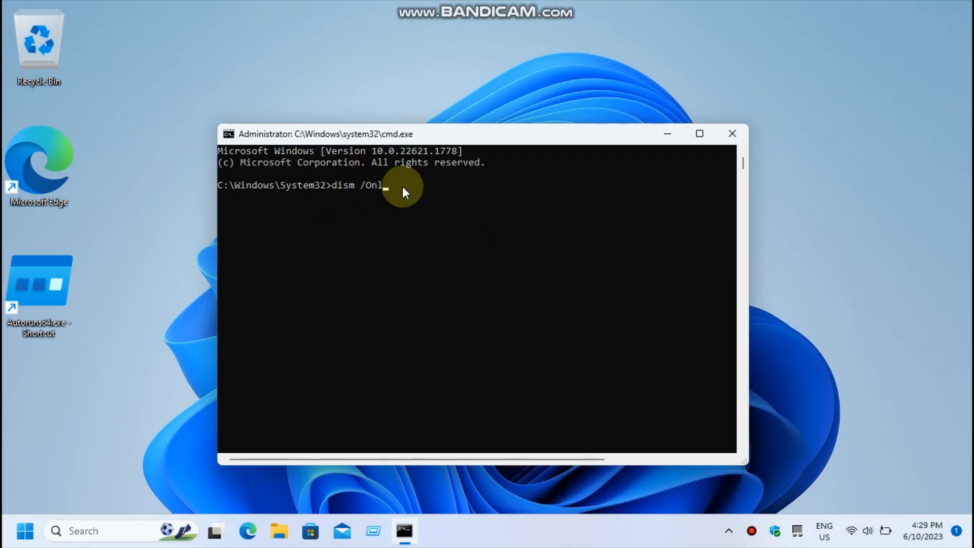
pyautogui.write('ine /Cleanup-Image /Restorehealth')
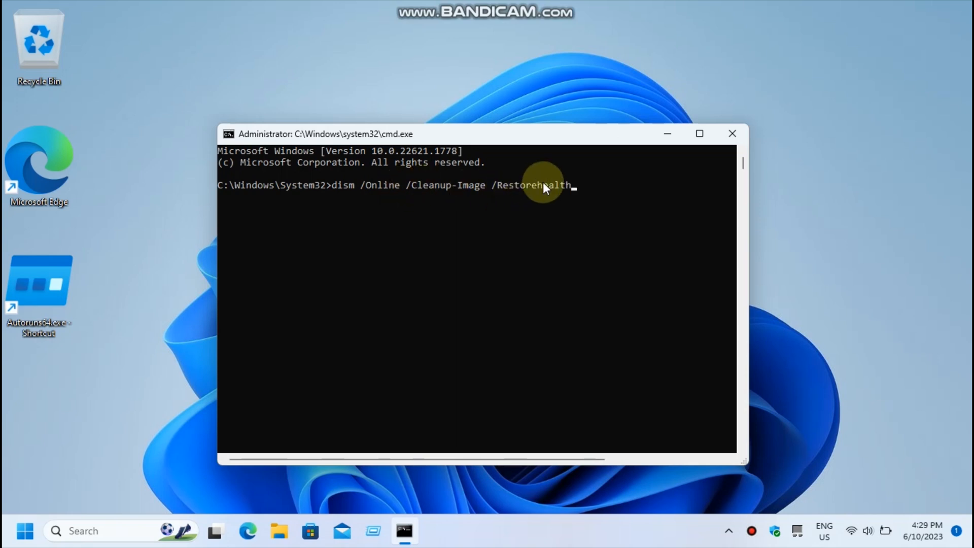
pyautogui.moveTo(573, 185); pyautogui.dragTo(333, 188)
pyautogui.press('BackSpace')
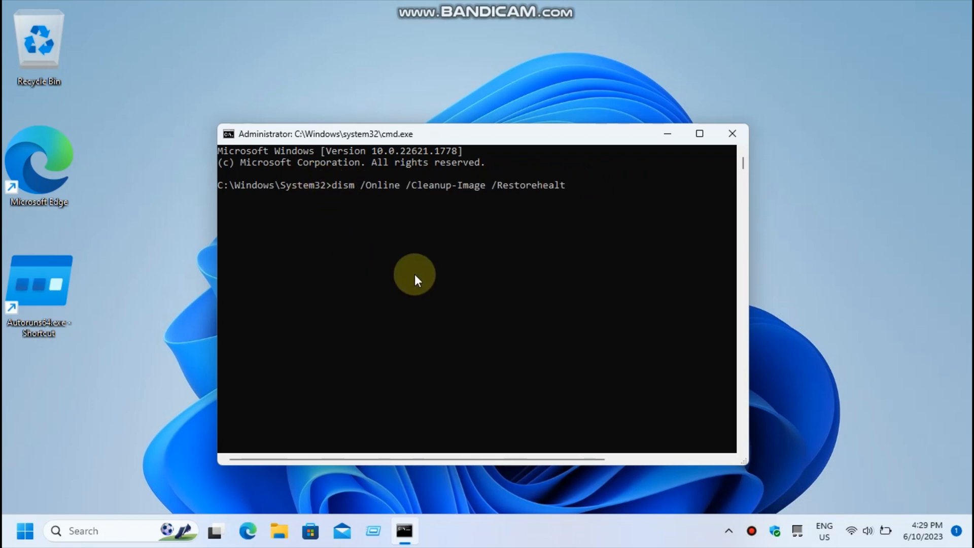
pyautogui.click(732, 133)
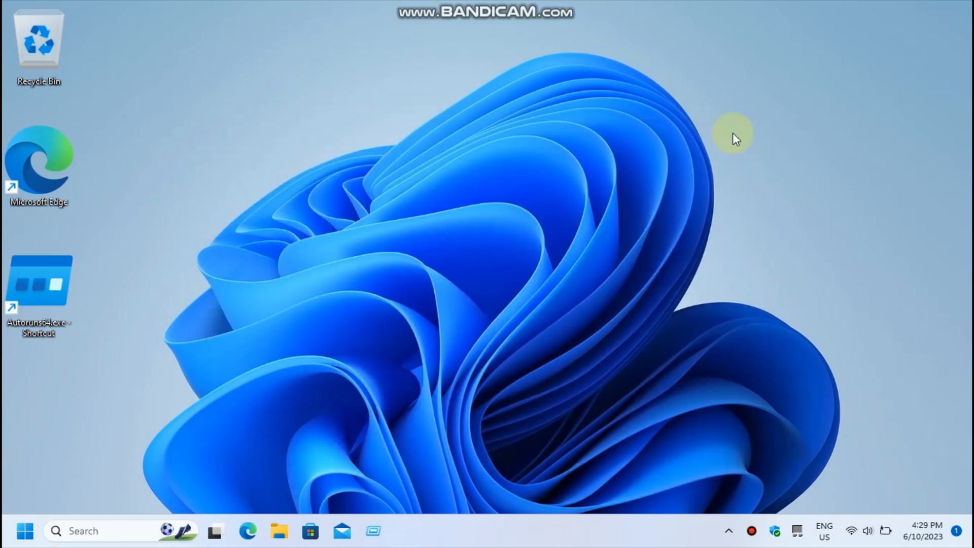
# Search for and open View reliability history, try to show earlier days in the chart, and close Reliability Monitor
pyautogui.press('super')
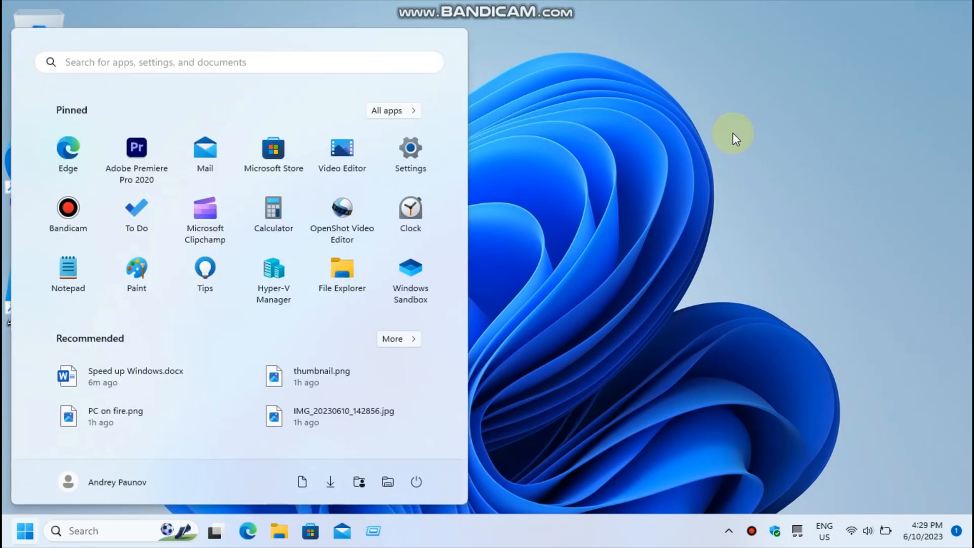
pyautogui.write('reliab')
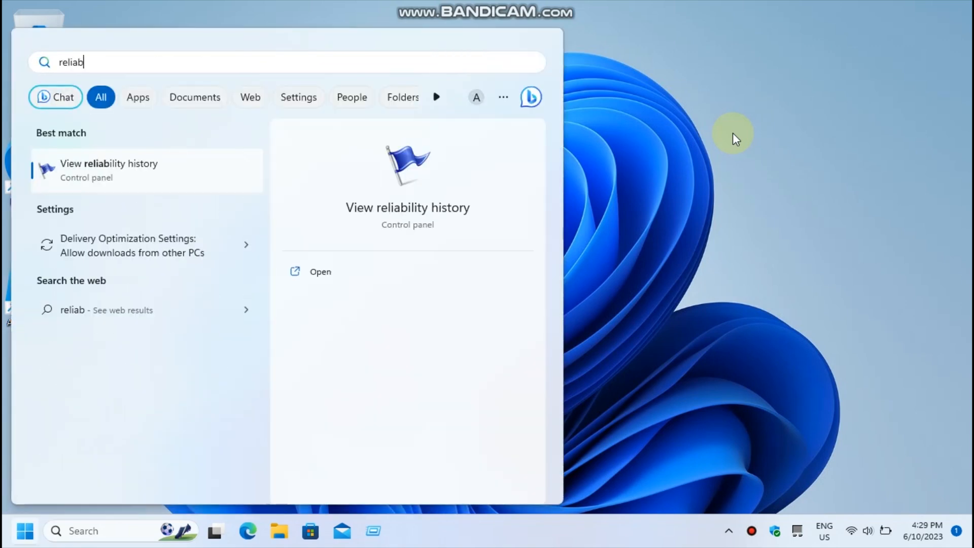
pyautogui.press('Return')
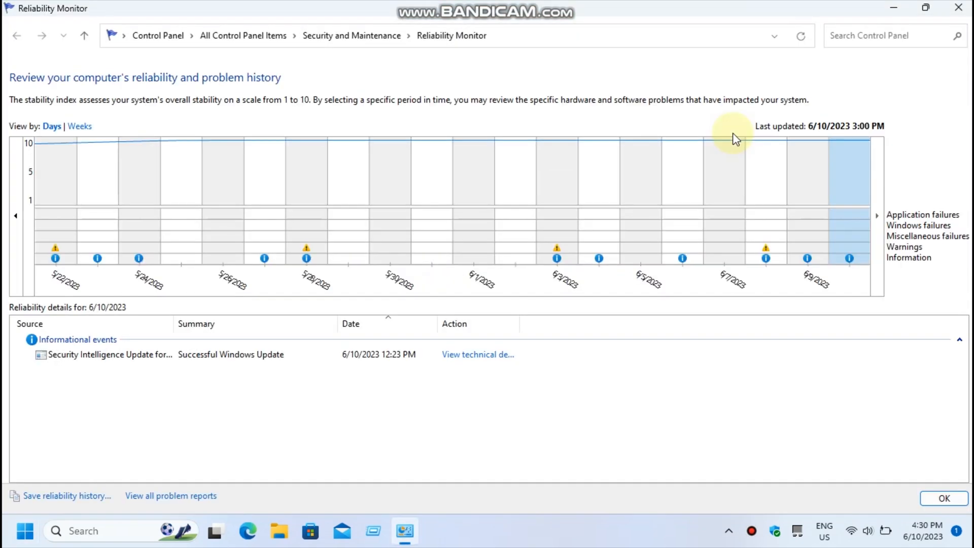
pyautogui.click(16, 216)
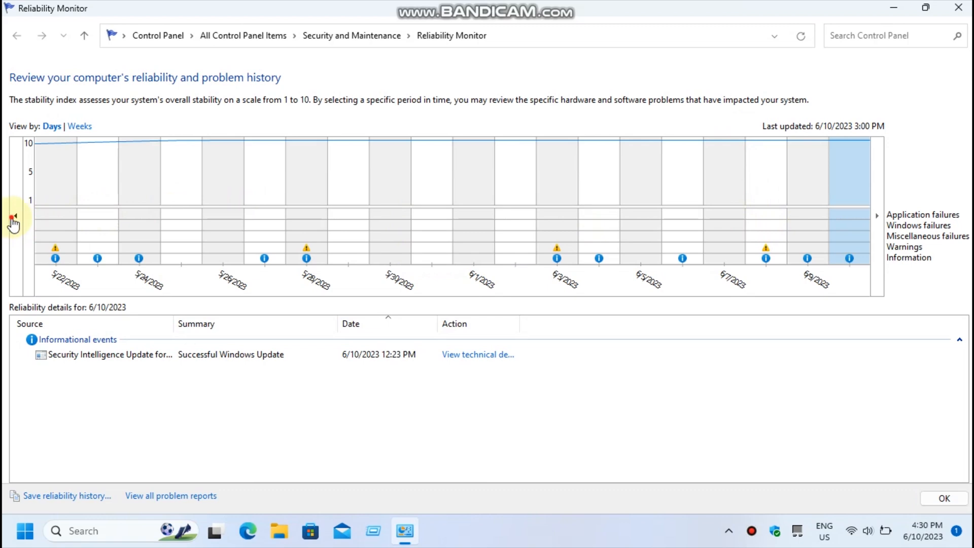
pyautogui.hotkey('alt', 'F4')
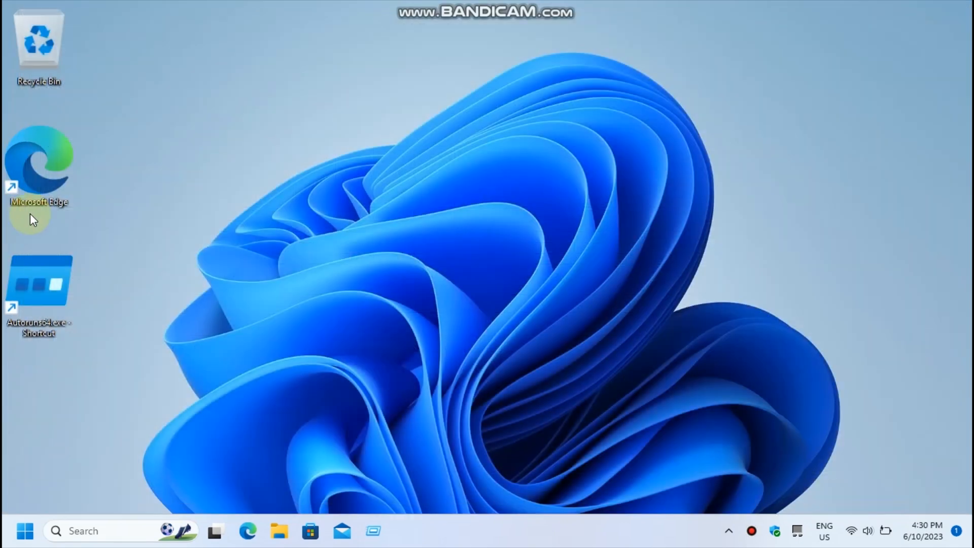
# Run eventvwr.msc to open Event Viewer and display the Application log under Windows Logs
pyautogui.press('super+r')
pyautogui.write('event')
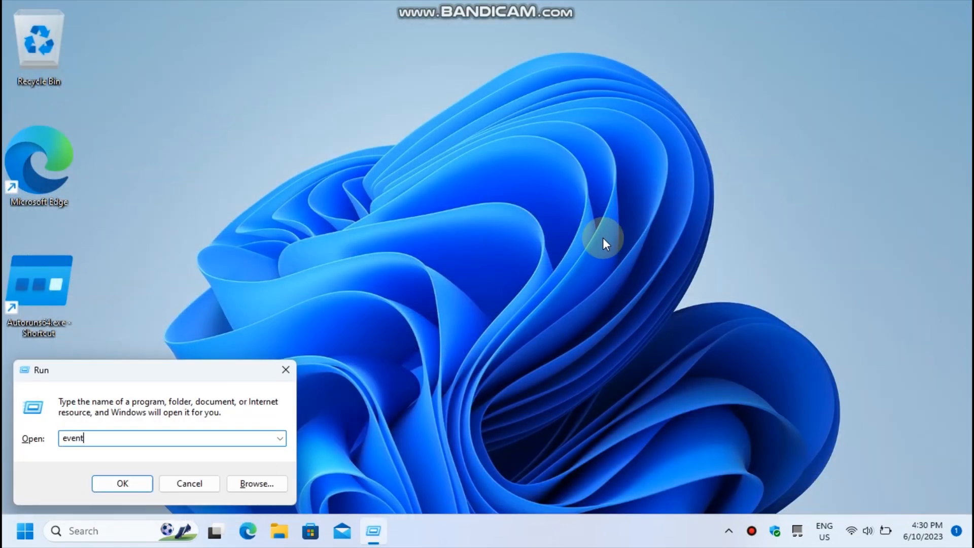
pyautogui.write('vwr.msc')
pyautogui.press('Return')
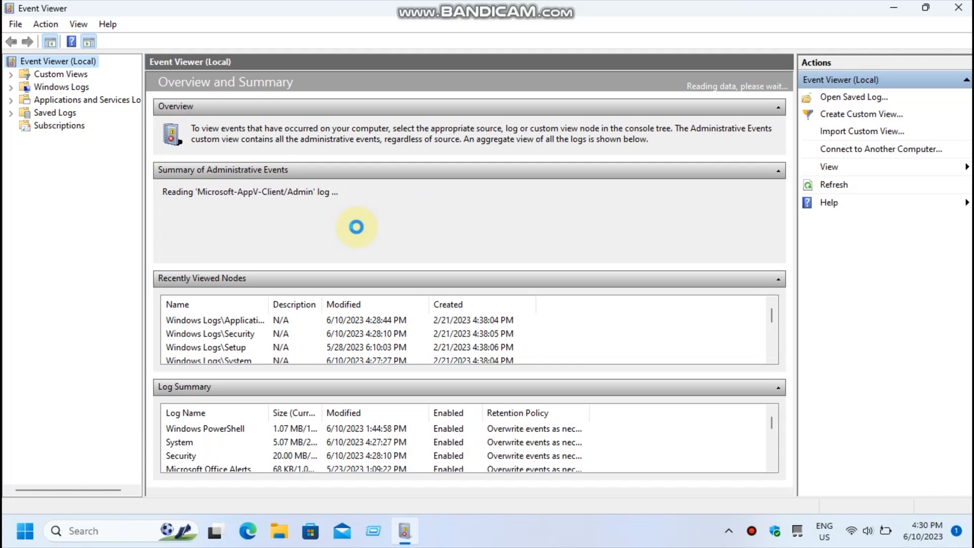
pyautogui.click(10, 88)
pyautogui.click(45, 99)
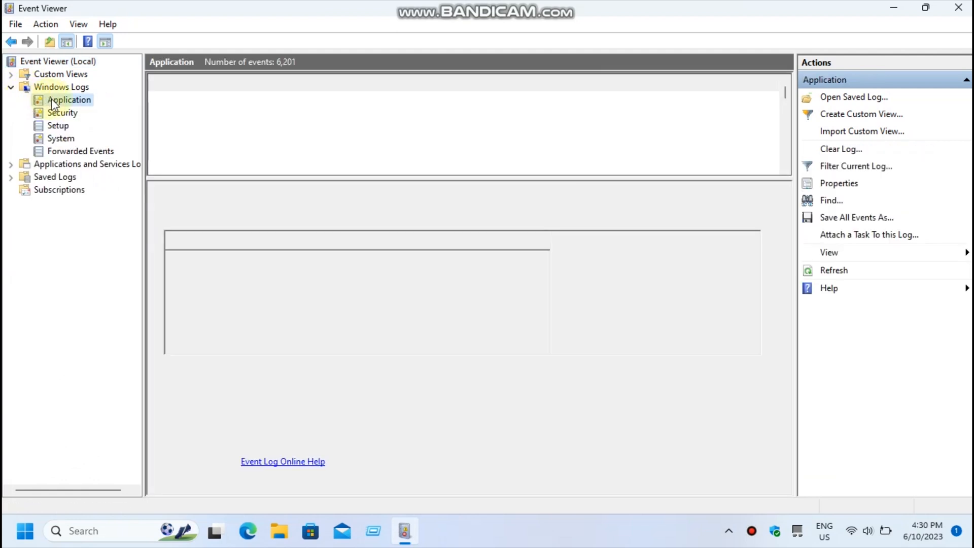
# Bring up the Clear Log prompt for the Application log, cancel it, and close Event Viewer
pyautogui.rightClick(62, 99)
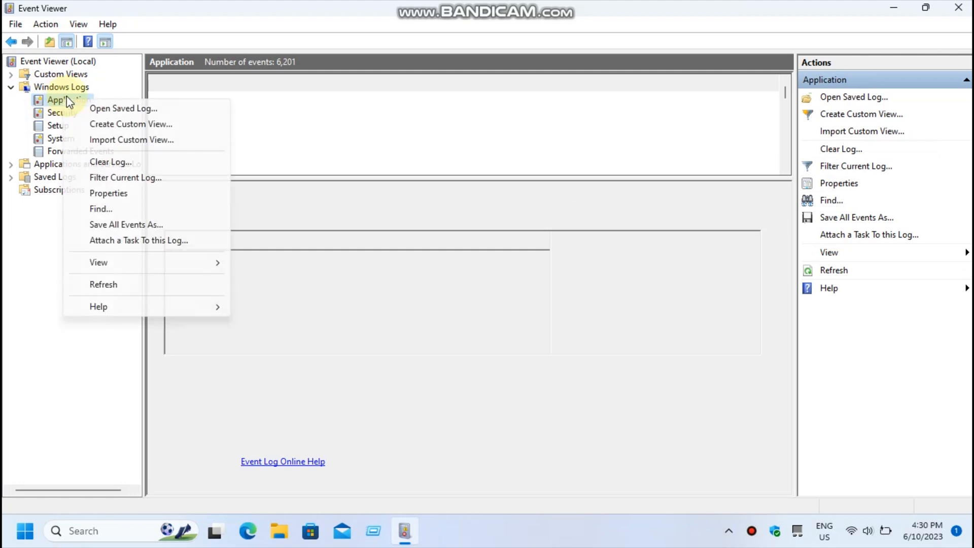
pyautogui.click(108, 160)
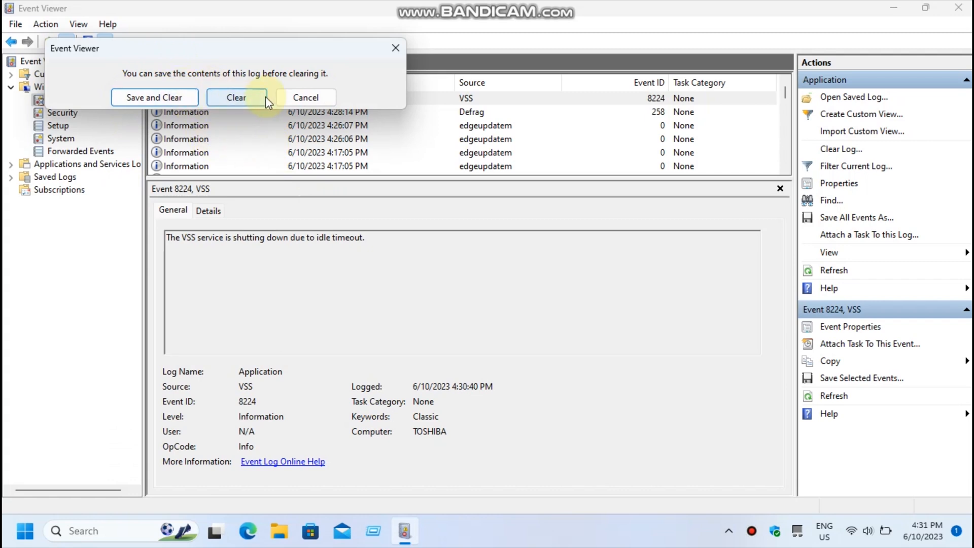
pyautogui.click(306, 97)
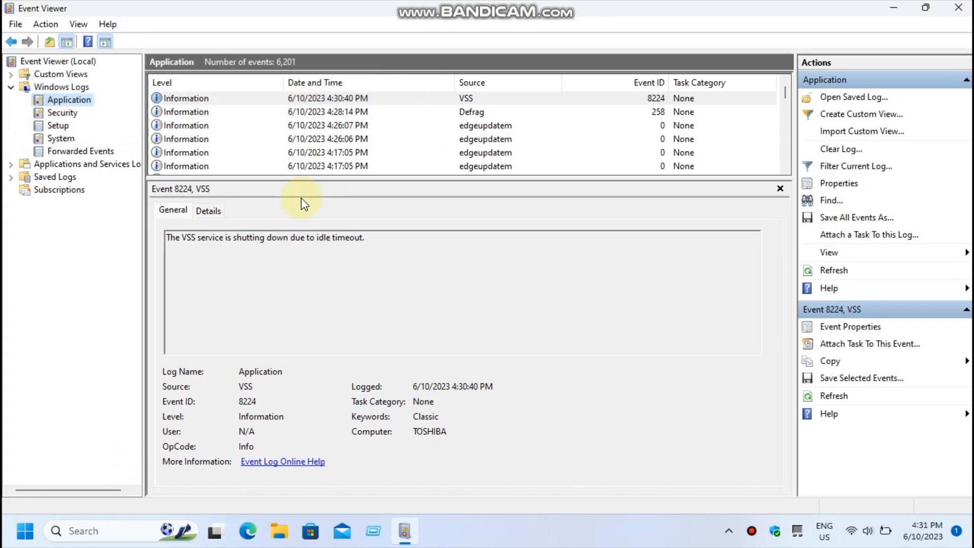
pyautogui.click(959, 8)
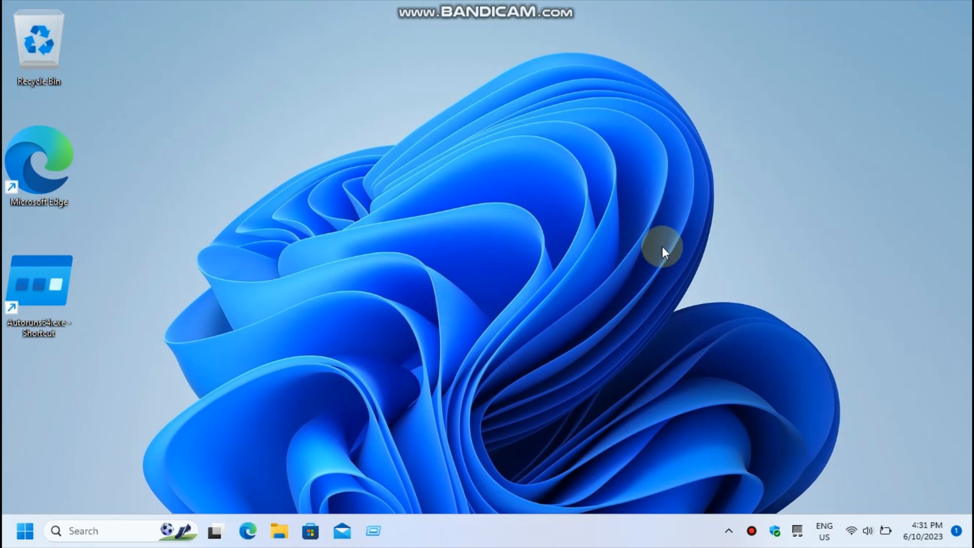
# Search for View advanced system settings, open it, and bring up the Performance Options dialog beside System Properties
pyautogui.press('super')
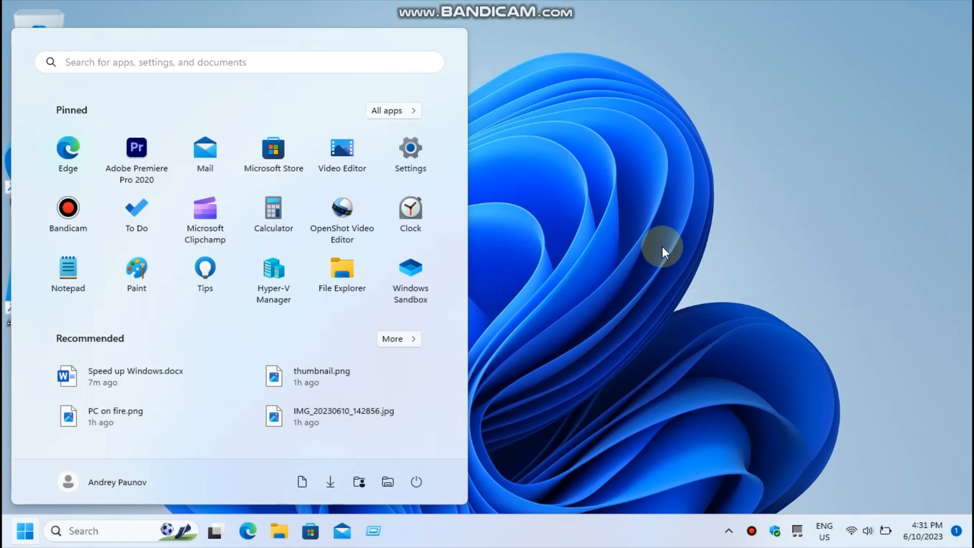
pyautogui.write('advan')
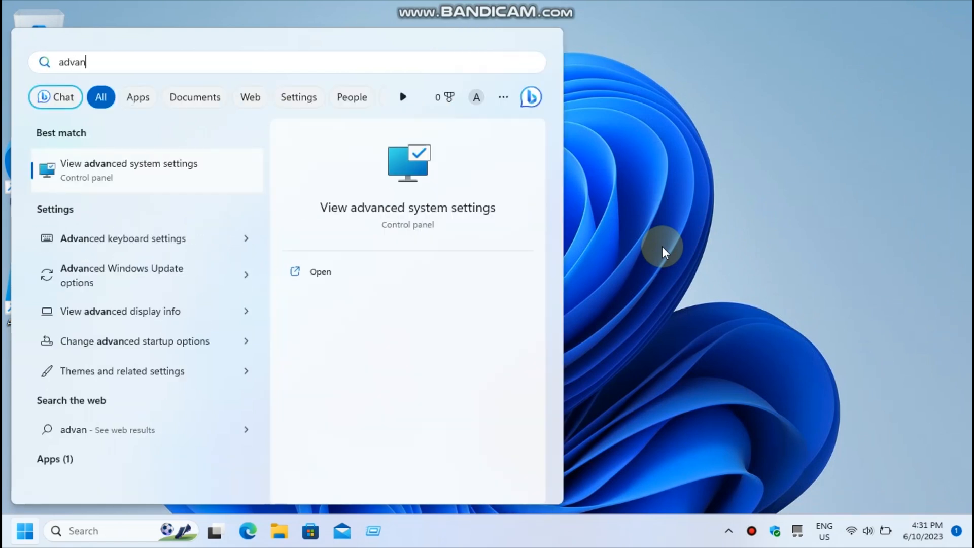
pyautogui.press('Return')
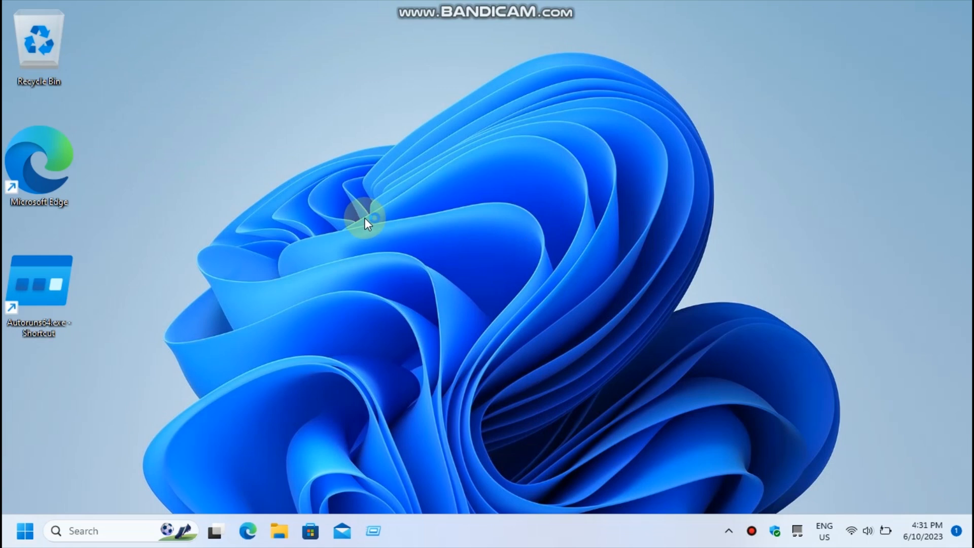
pyautogui.moveTo(202, 83); pyautogui.dragTo(401, 100)
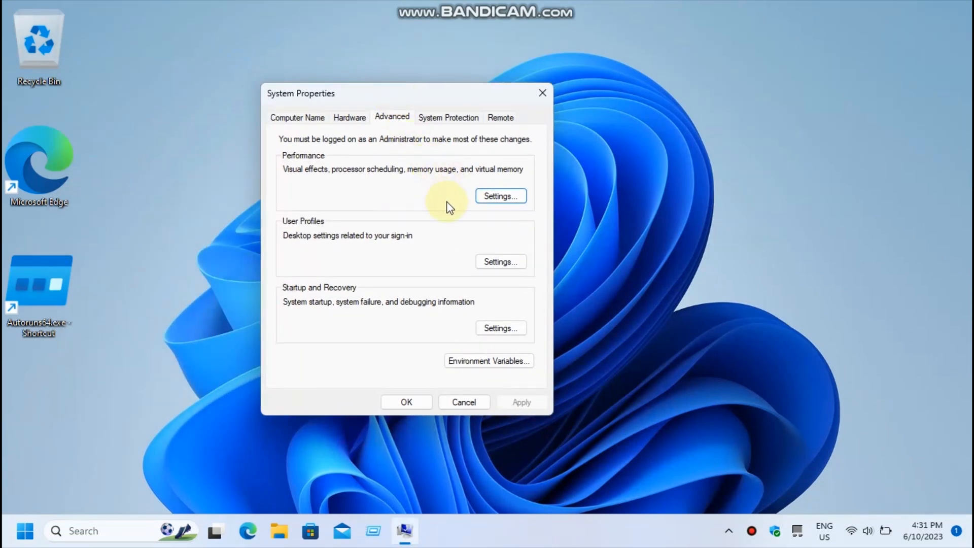
pyautogui.click(505, 200)
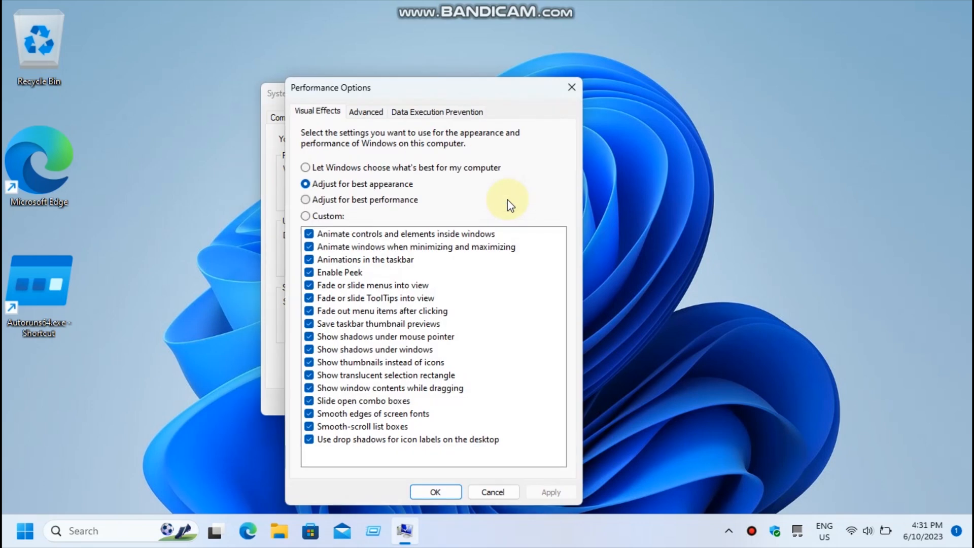
pyautogui.moveTo(382, 97); pyautogui.dragTo(517, 94)
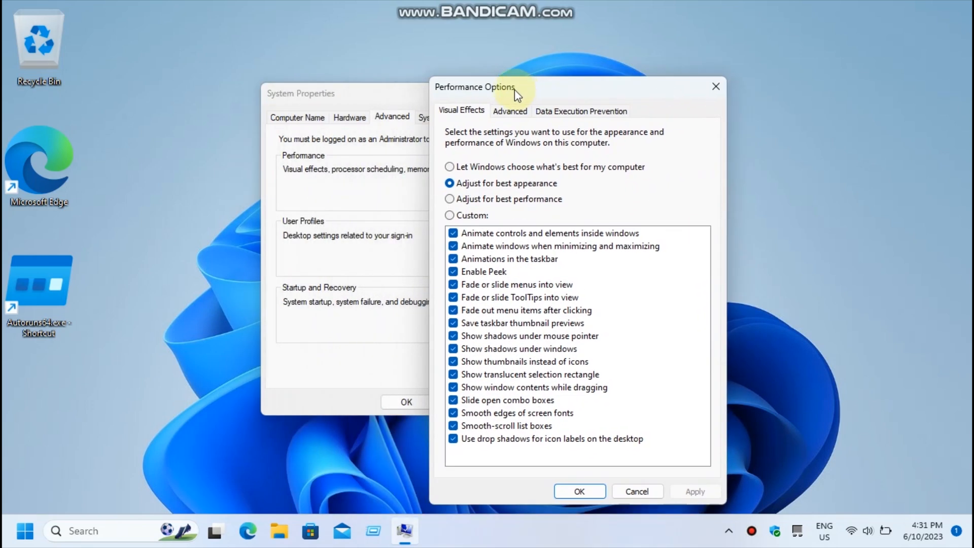
# Show the processor scheduling options with Programs selected, and close Performance Options without applying
pyautogui.click(514, 112)
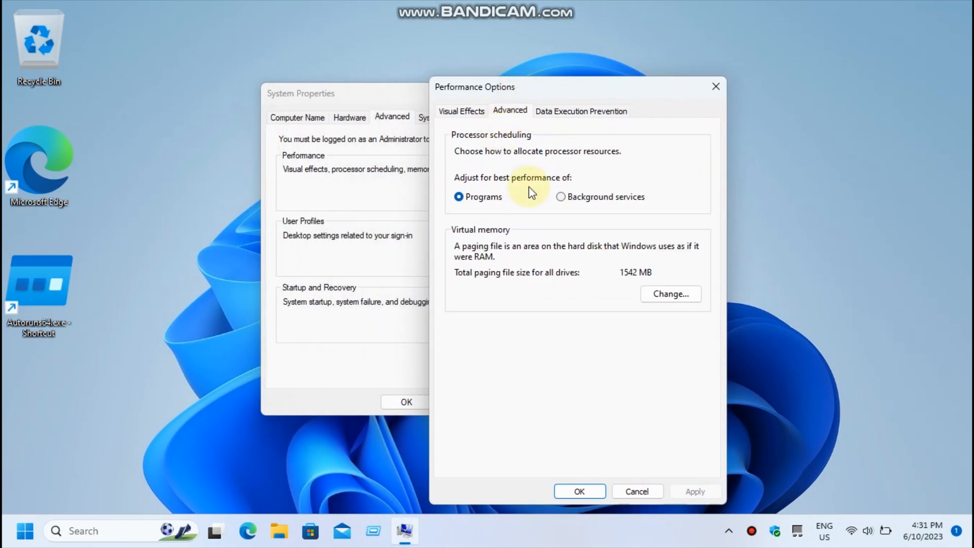
pyautogui.click(460, 198)
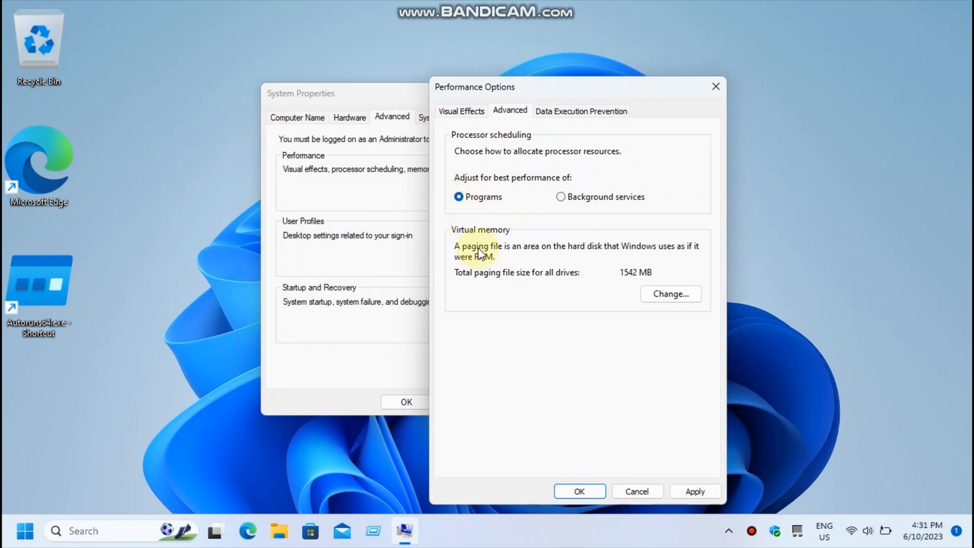
pyautogui.press('Escape')
# Reopen Performance Options at Adjust for best performance, view the Visual effects page in the Accessibility settings, and close Settings
pyautogui.click(512, 196)
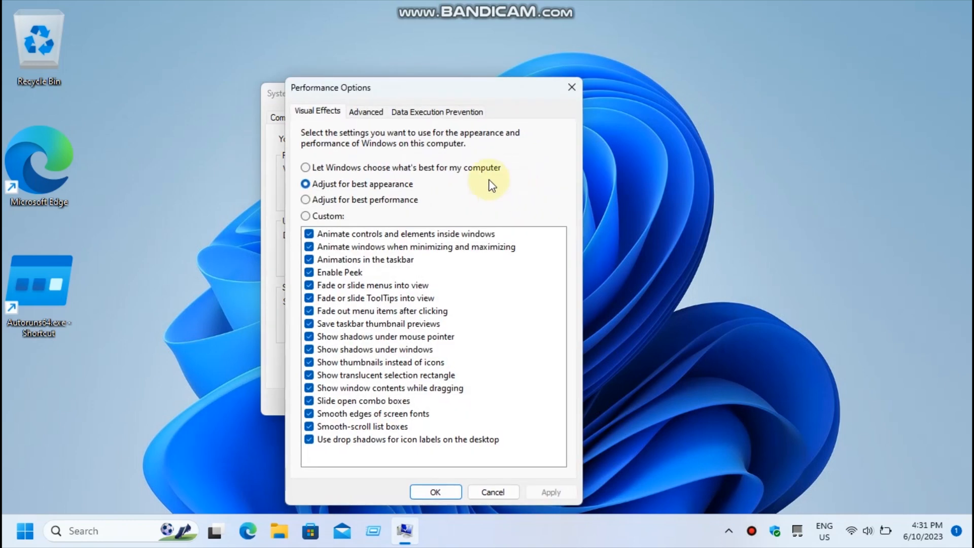
pyautogui.click(374, 200)
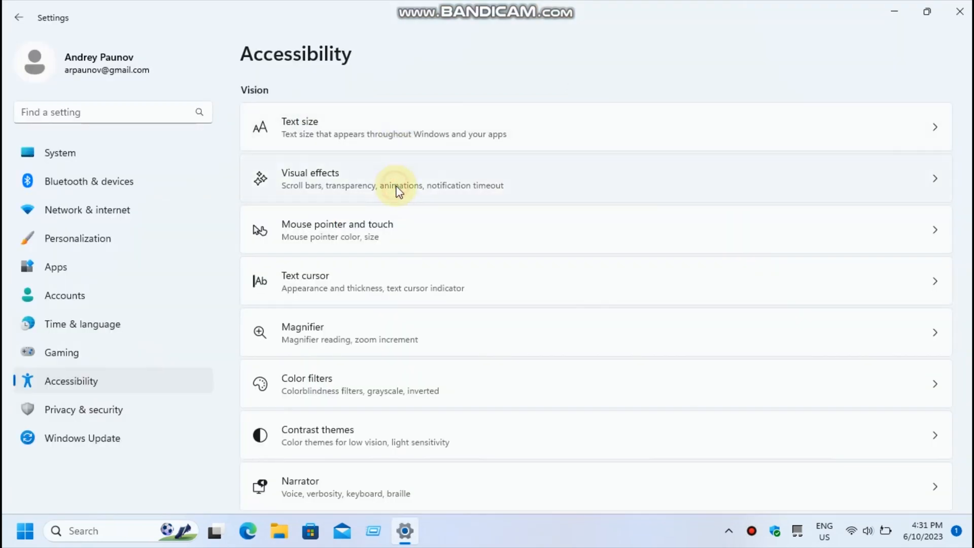
pyautogui.click(398, 192)
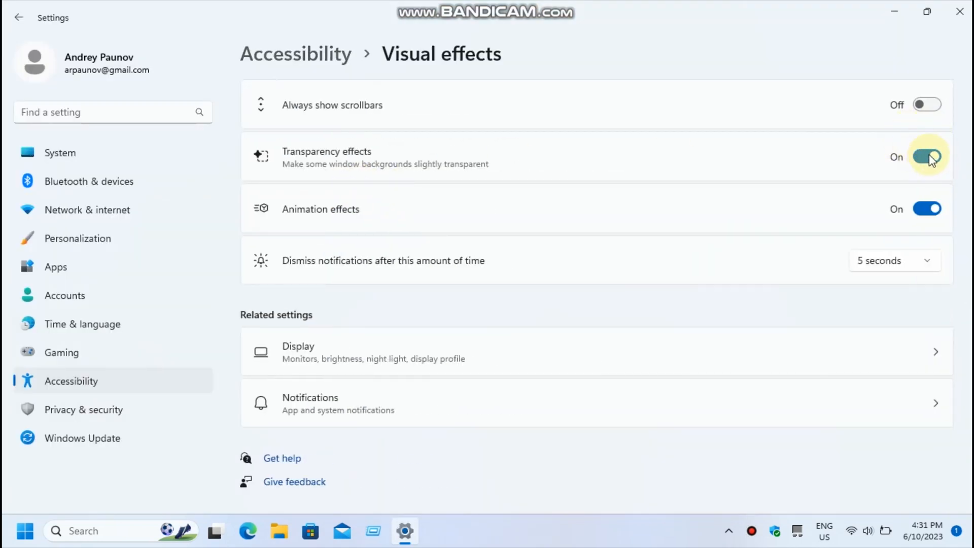
pyautogui.click(959, 12)
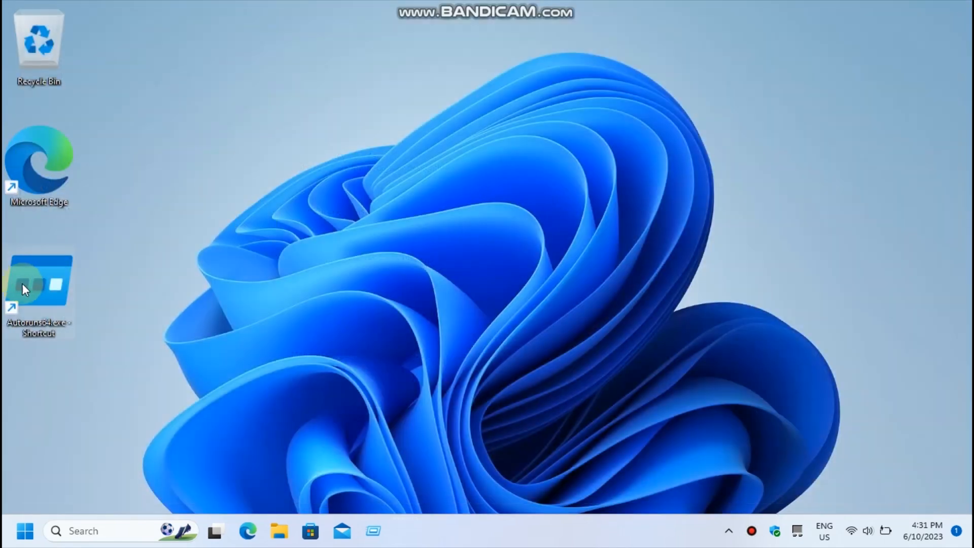
# Launch Autoruns from its desktop shortcut, and open the Services console to view the service list before closing it
pyautogui.doubleClick(22, 289)
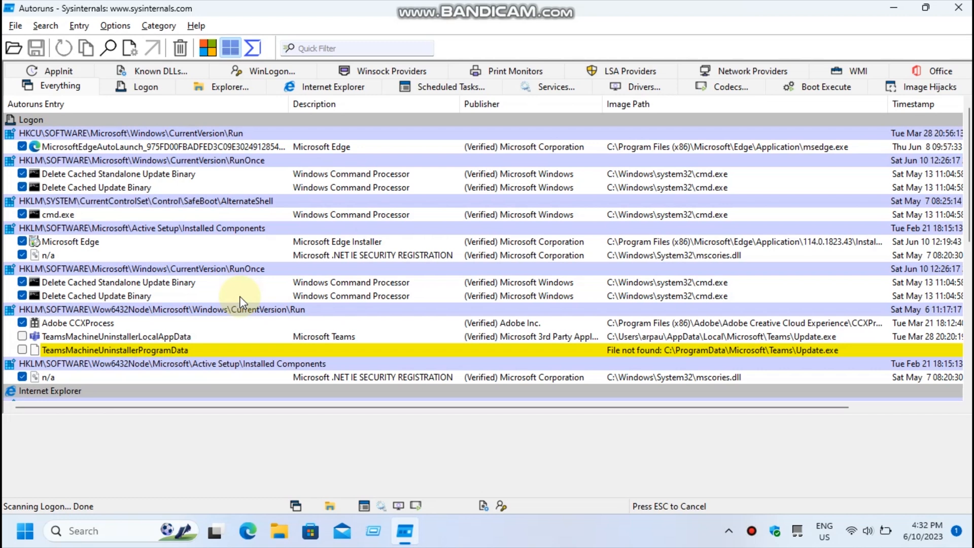
pyautogui.press('super+r')
pyautogui.write('serv')
pyautogui.press('Down')
pyautogui.press('Return')
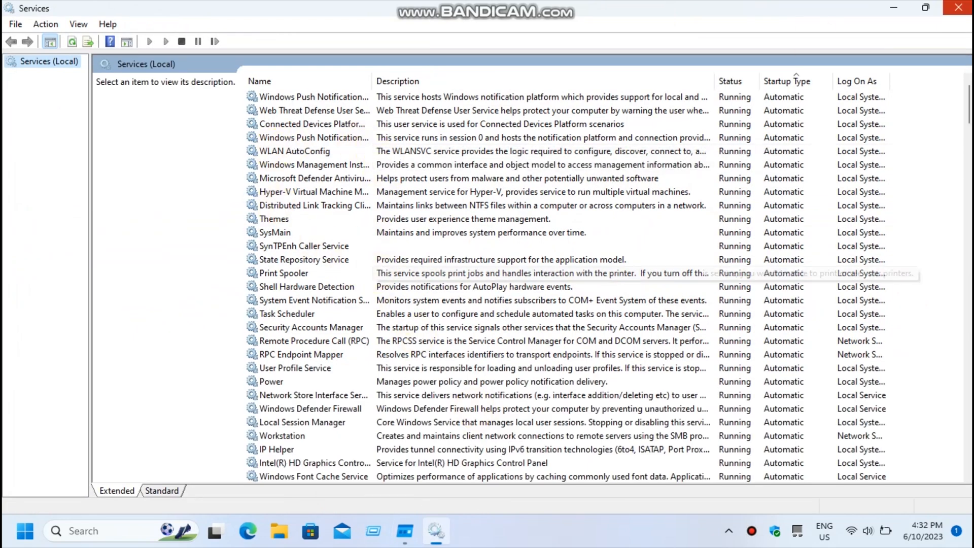
pyautogui.click(958, 8)
# Run msconfig, view the Startup and Services pages with the Hide all Microsoft services option, and close System Configuration
pyautogui.press('super+r')
pyautogui.write('msconfig')
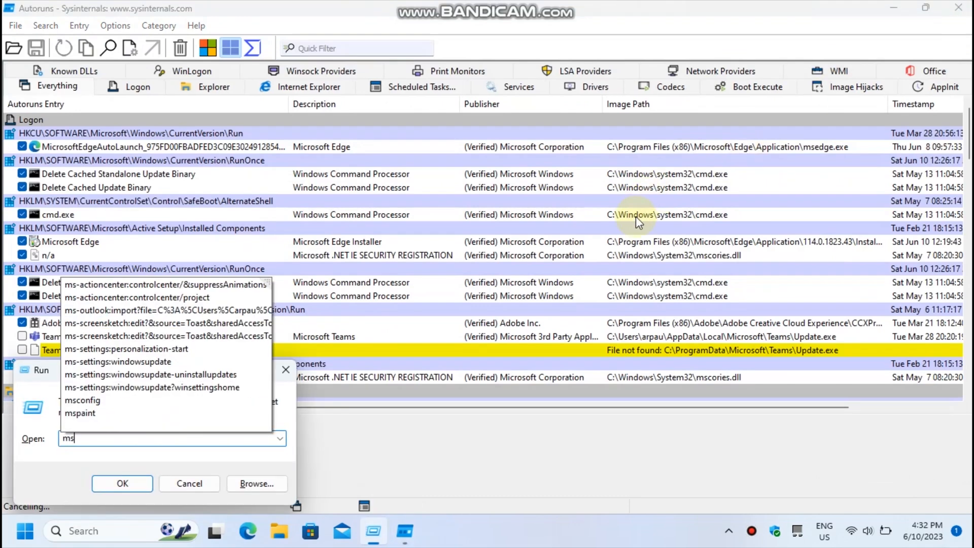
pyautogui.press('Return')
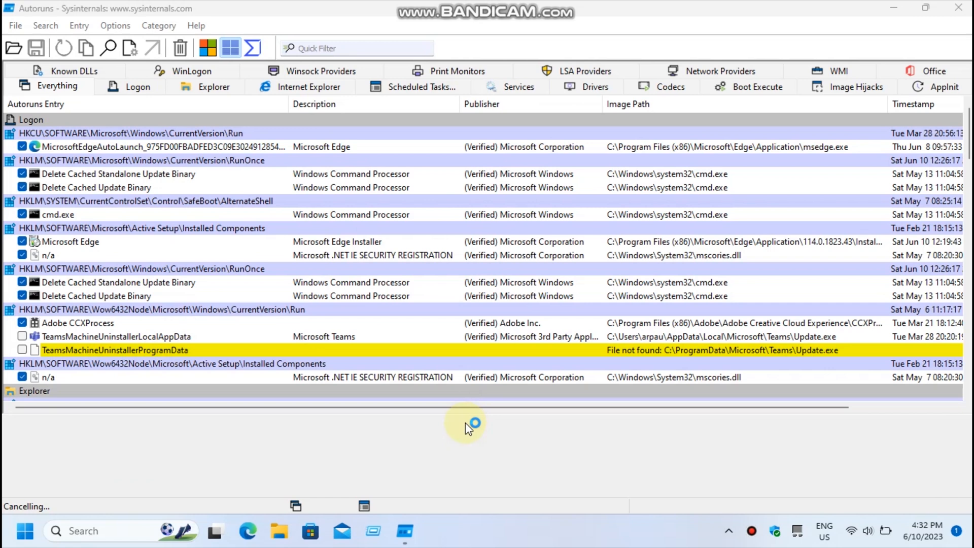
pyautogui.click(409, 151)
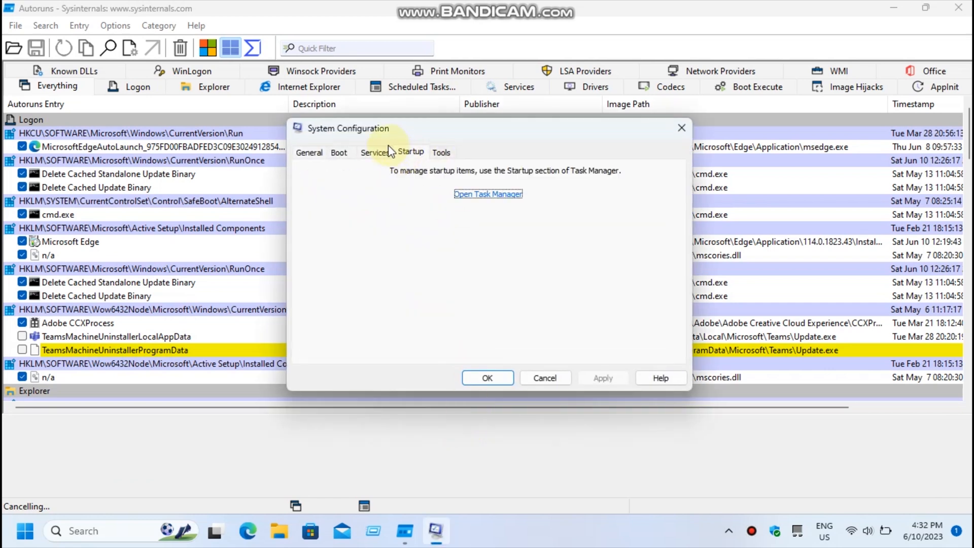
pyautogui.click(376, 152)
pyautogui.scroll(-4, 457, 244)
pyautogui.click(320, 353)
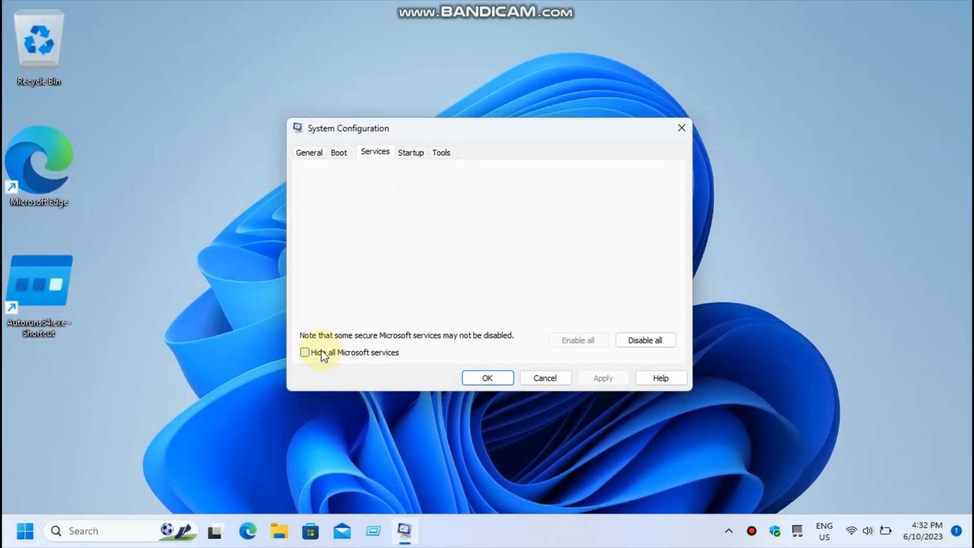
pyautogui.press('Escape')
# Run regedit to show the Registry Editor, and close it without changing any keys
pyautogui.press('super+r')
pyautogui.write('r')
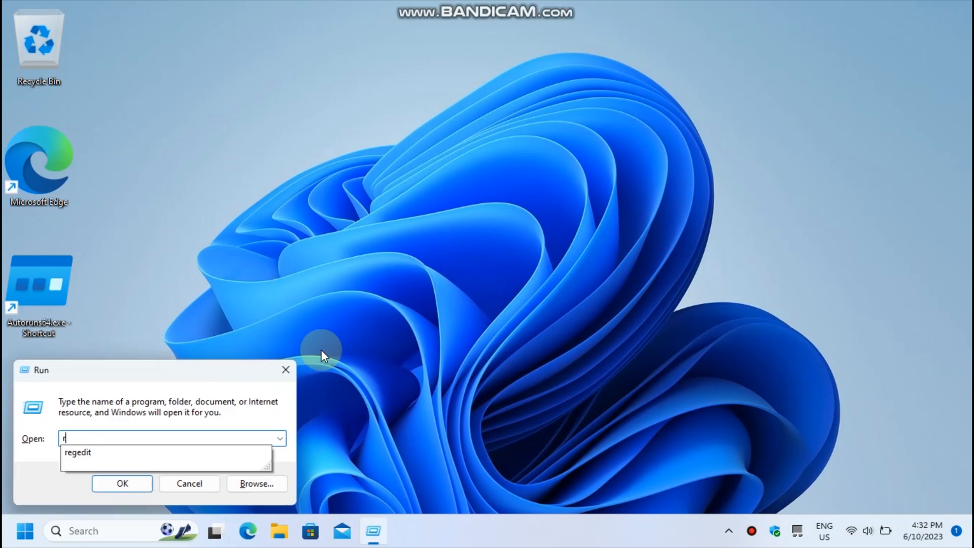
pyautogui.write('eg')
pyautogui.press('Down')
pyautogui.press('Return')
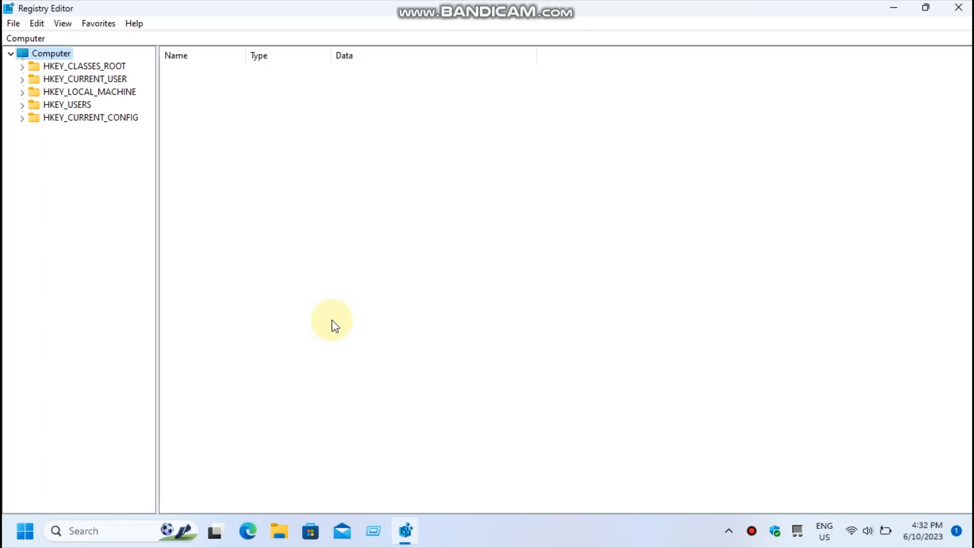
pyautogui.click(959, 7)
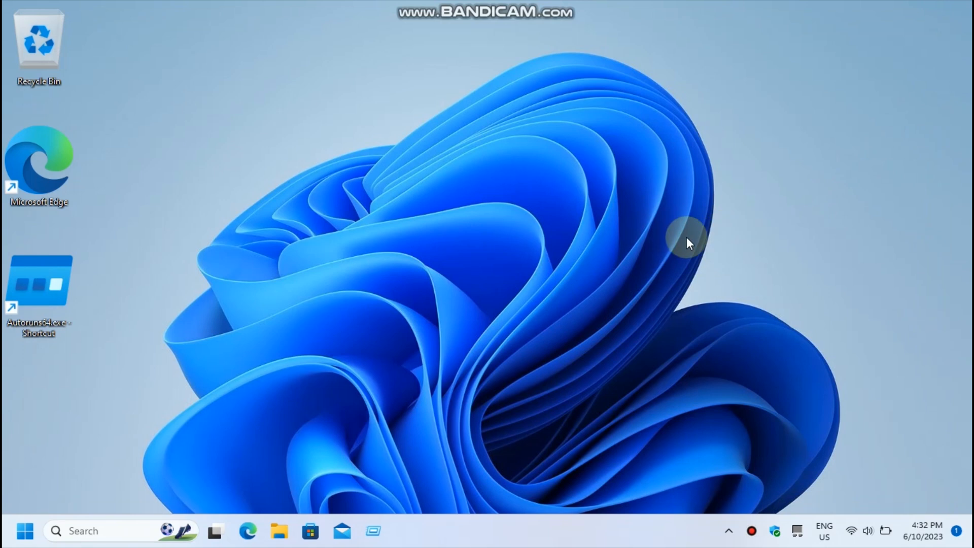
# Open the system Notifications settings, look over the page, and expand the main Notifications options
pyautogui.press('super+i')
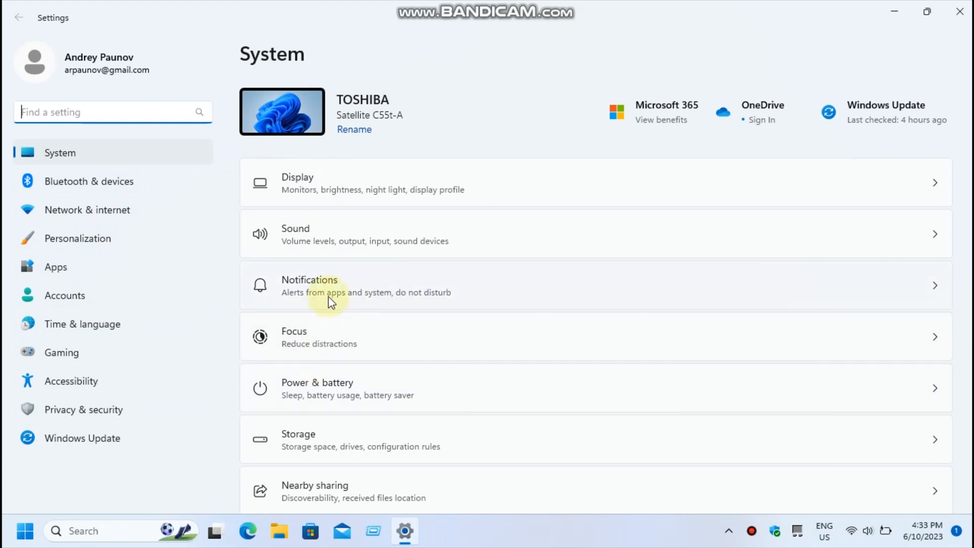
pyautogui.click(410, 281)
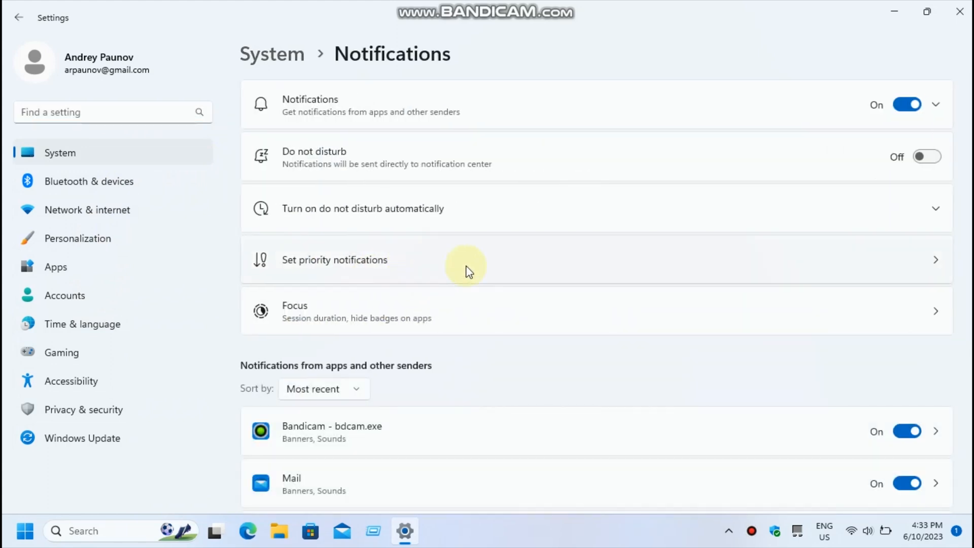
pyautogui.scroll(-5, 634, 253)
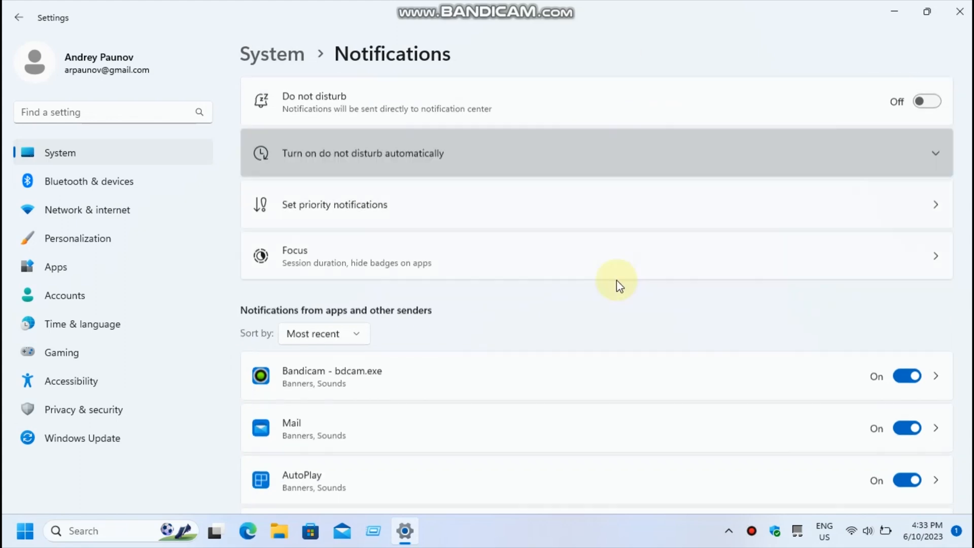
pyautogui.scroll(5, 600, 300)
pyautogui.click(797, 104)
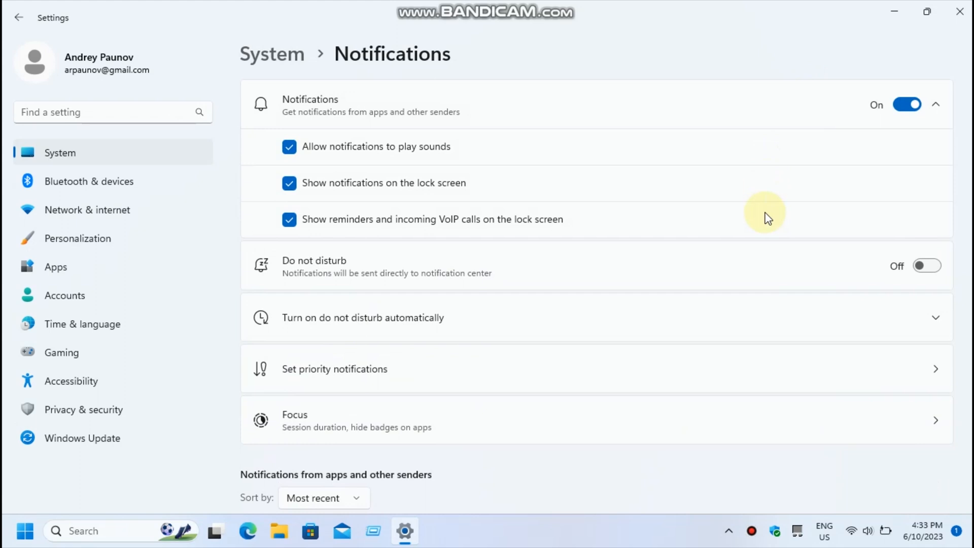
# Run gpedit.msc, maximize the Local Group Policy Editor to view it, and close both the editor and Settings
pyautogui.press('super+r')
pyautogui.write('gpedit.msc')
pyautogui.press('Return')
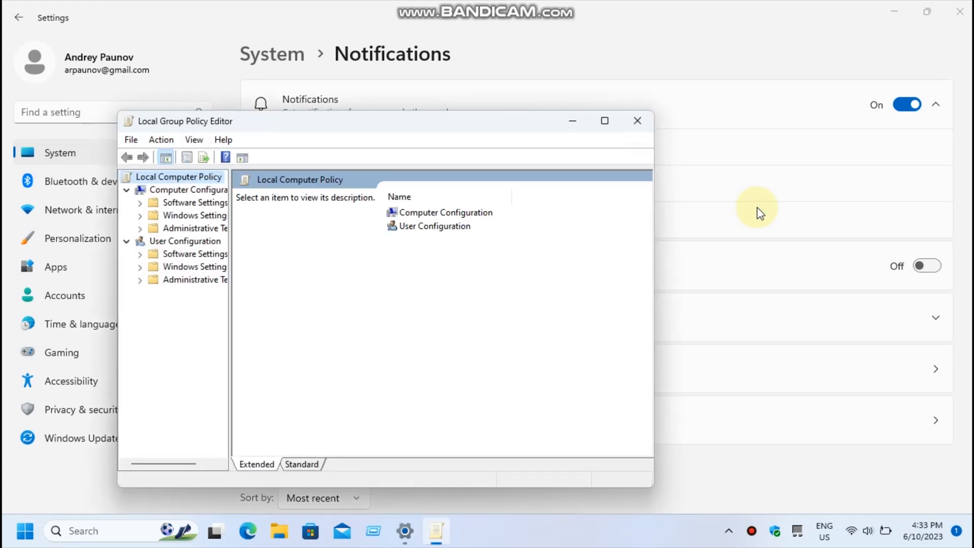
pyautogui.doubleClick(479, 125)
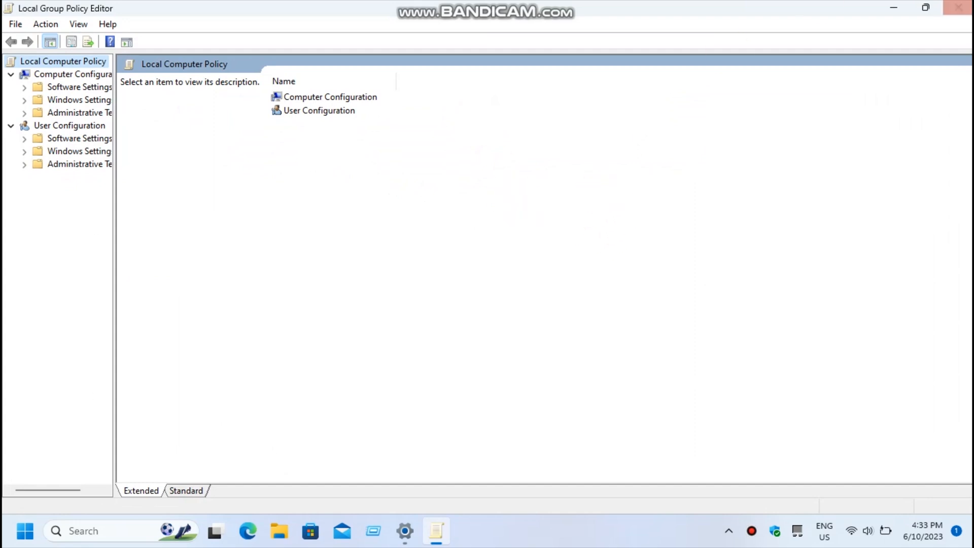
pyautogui.click(959, 8)
pyautogui.click(959, 8)
pyautogui.moveTo(813, 98); pyautogui.dragTo(768, 222)
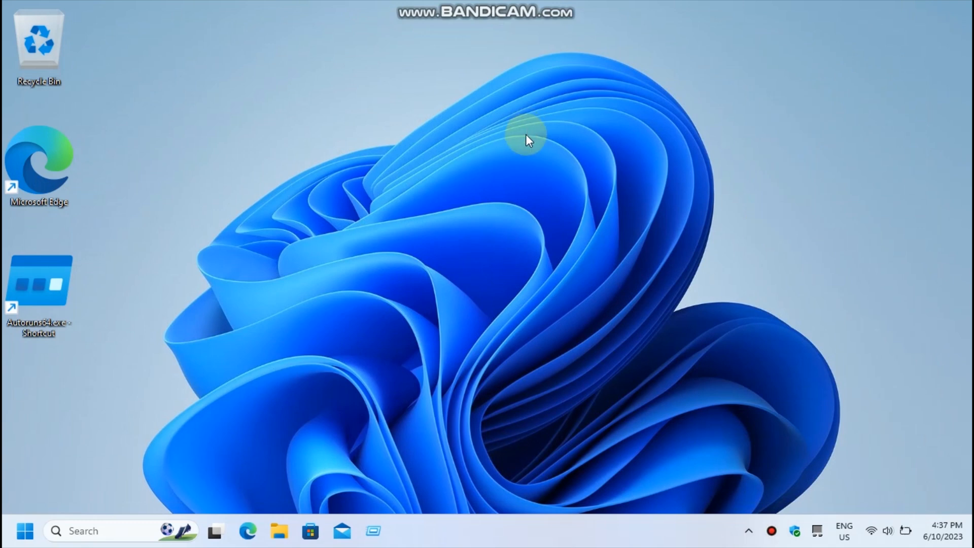
# In the Apps Optional features settings, launch More Windows features and expand the Windows Media Player Legacy entry
pyautogui.press('super+i')
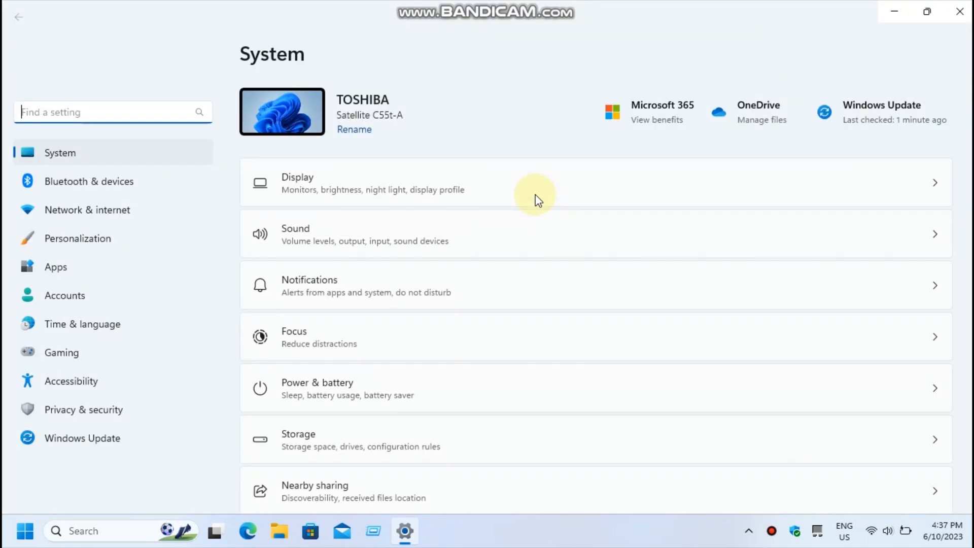
pyautogui.click(109, 272)
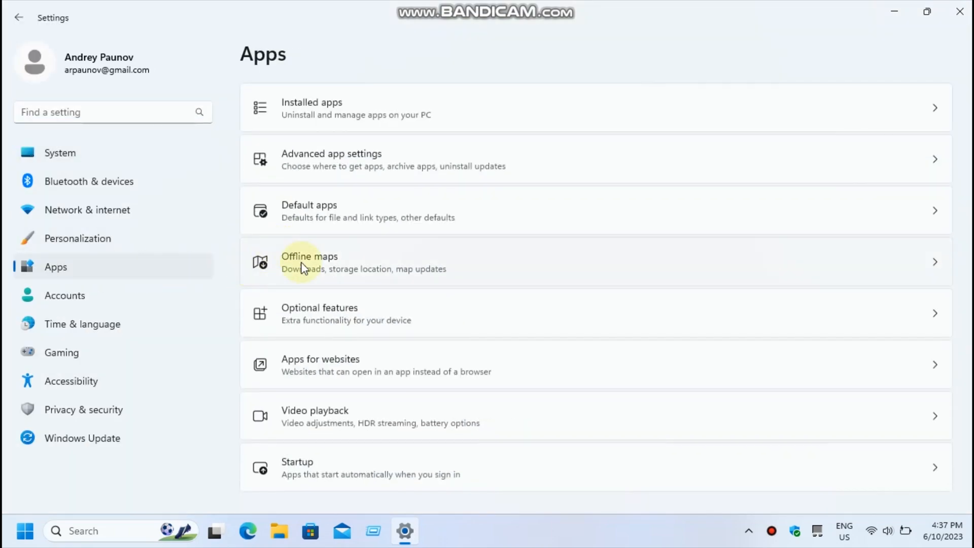
pyautogui.click(325, 310)
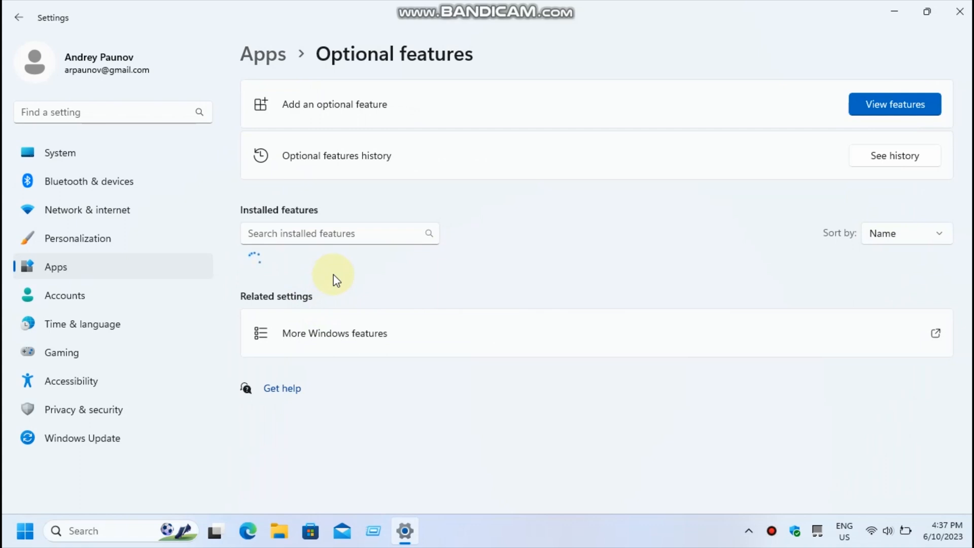
pyautogui.scroll(-6, 334, 304)
pyautogui.scroll(-3, 329, 355)
pyautogui.click(350, 427)
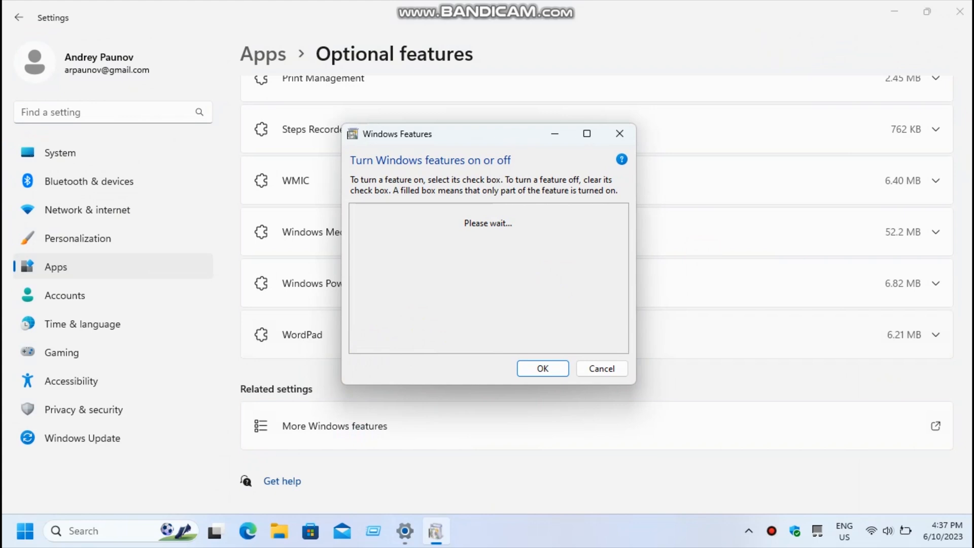
pyautogui.click(930, 234)
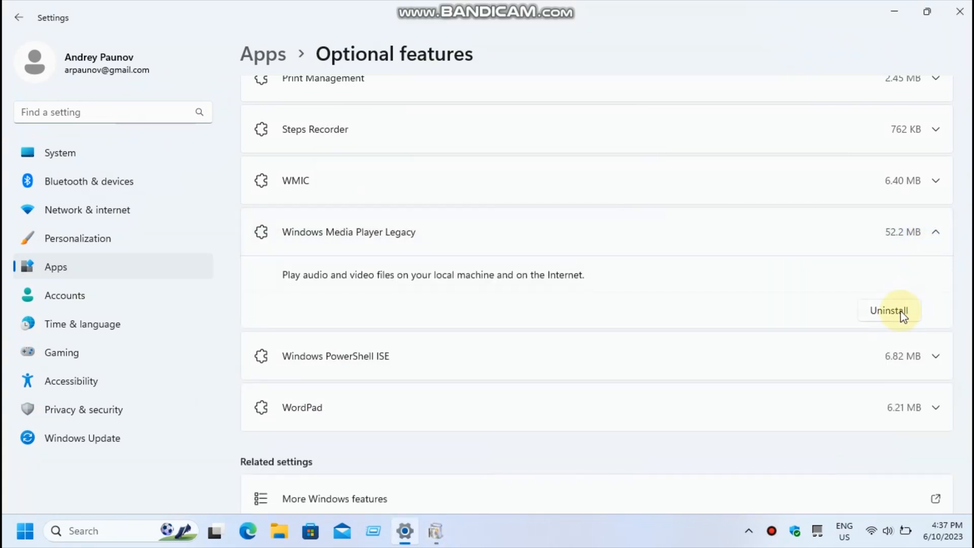
# Bring up the Windows Features dialog, close Settings, look through the feature list, and cancel without changes
pyautogui.click(434, 533)
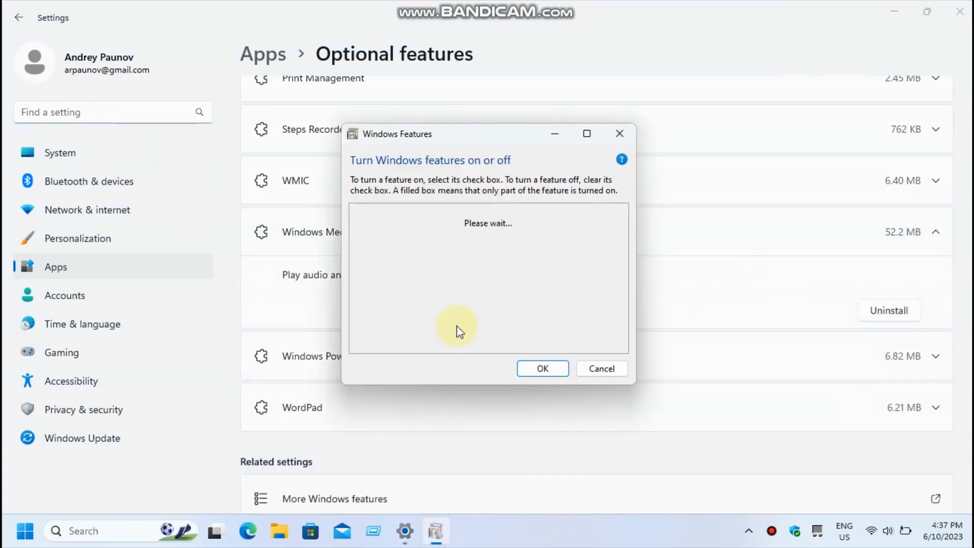
pyautogui.click(960, 11)
pyautogui.scroll(-5, 507, 294)
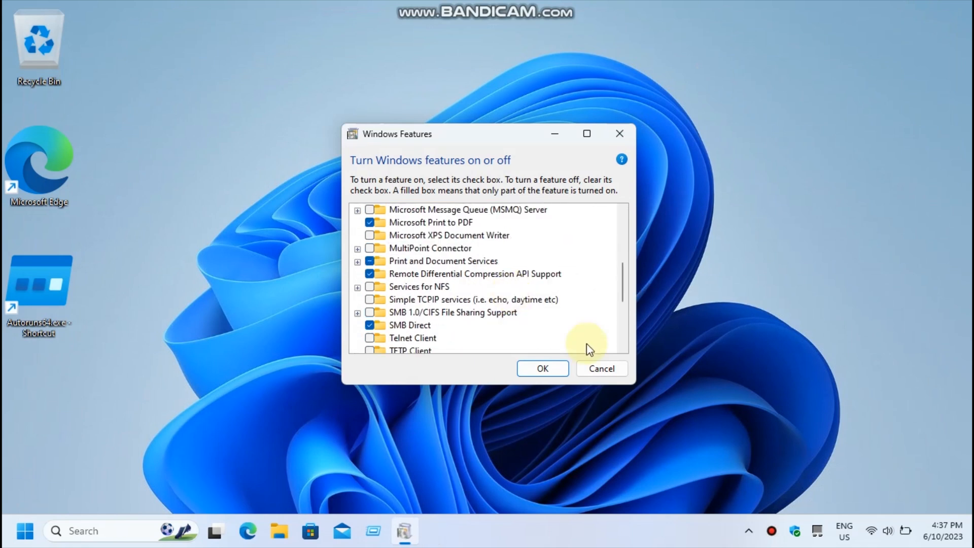
pyautogui.click(601, 369)
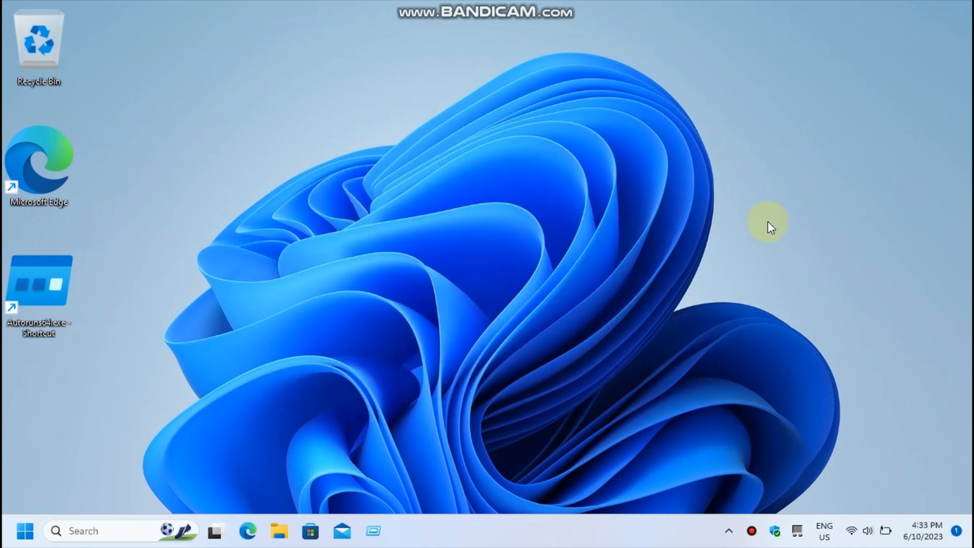
# Run perfmon /report to start a System Diagnostics report, and move its window toward the middle of the desktop
pyautogui.press('super+r')
pyautogui.write('per')
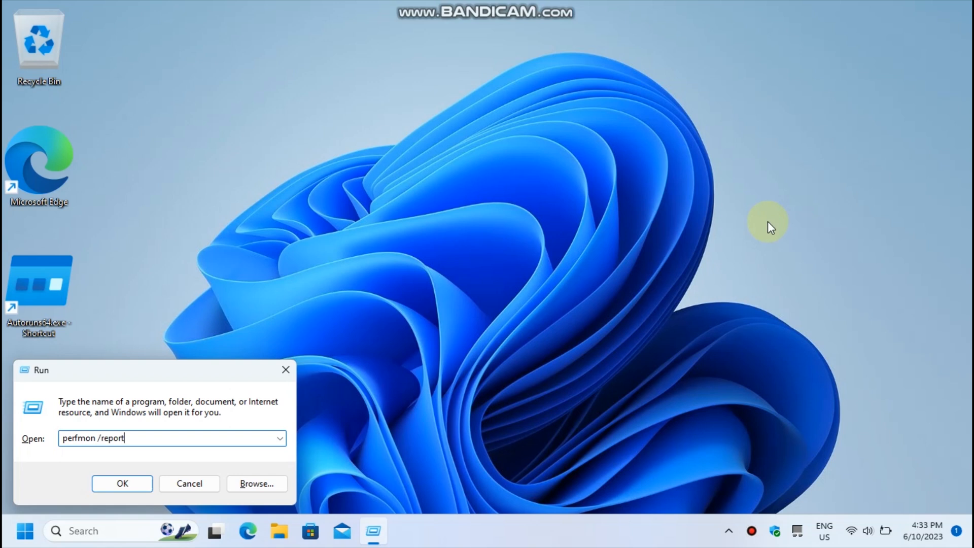
pyautogui.press('Return')
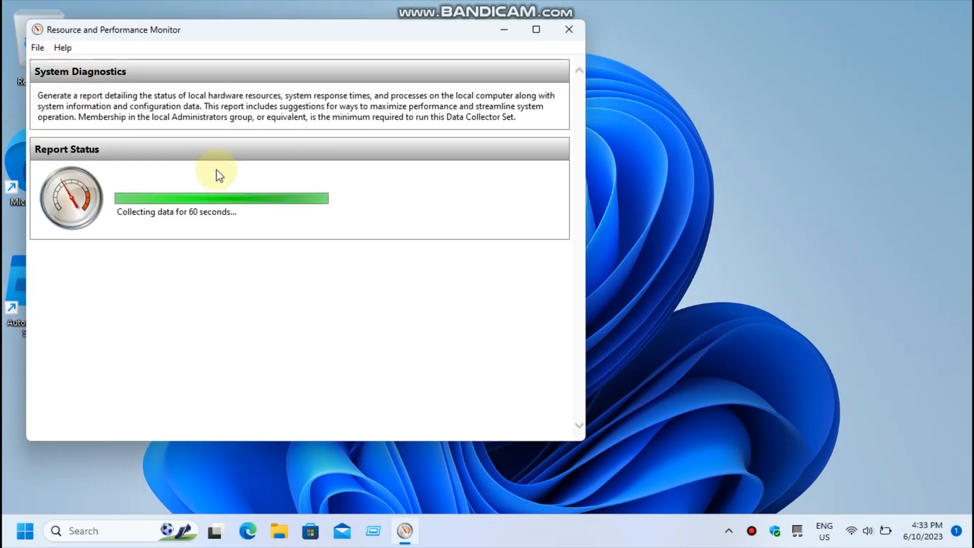
pyautogui.moveTo(257, 36); pyautogui.dragTo(400, 80)
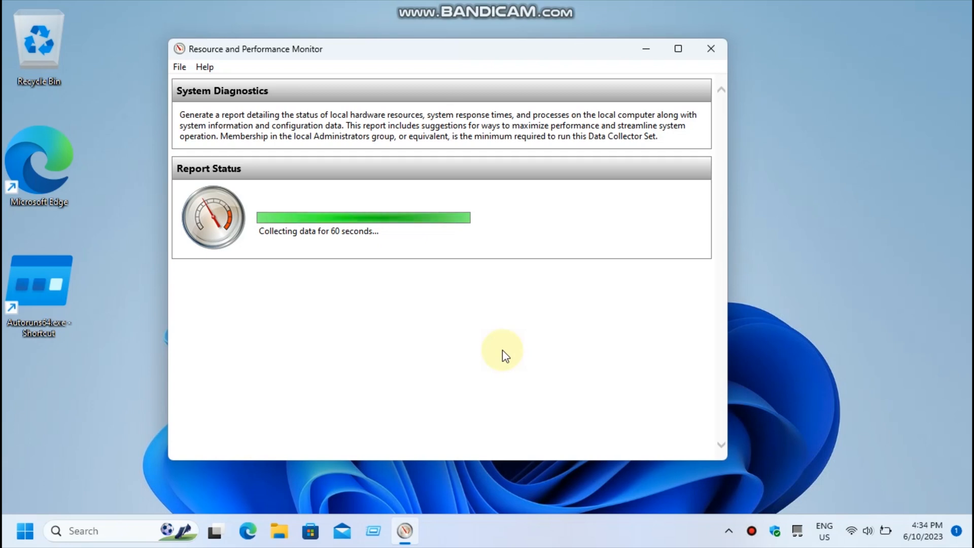
# View the About information of Resource and Performance Monitor, maximize the window, and close it
pyautogui.click(205, 68)
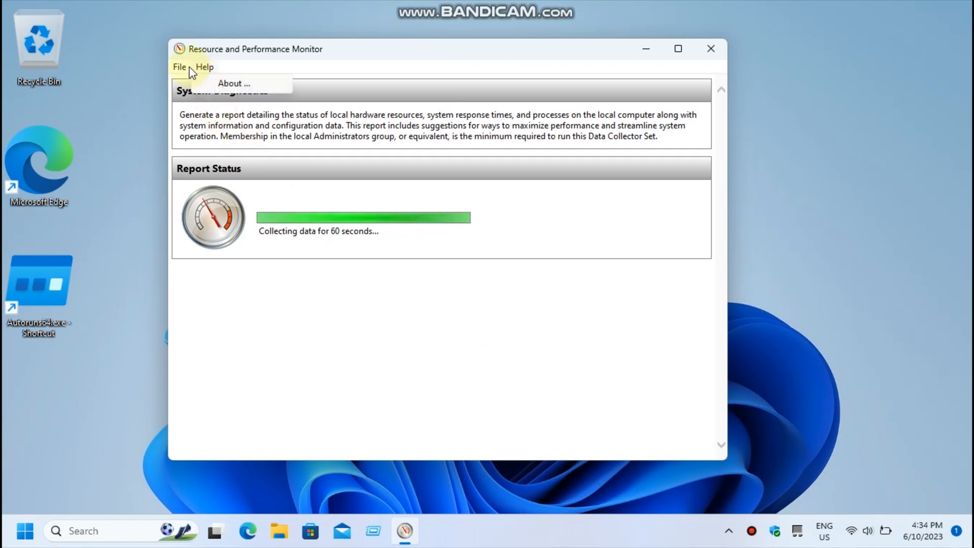
pyautogui.click(209, 86)
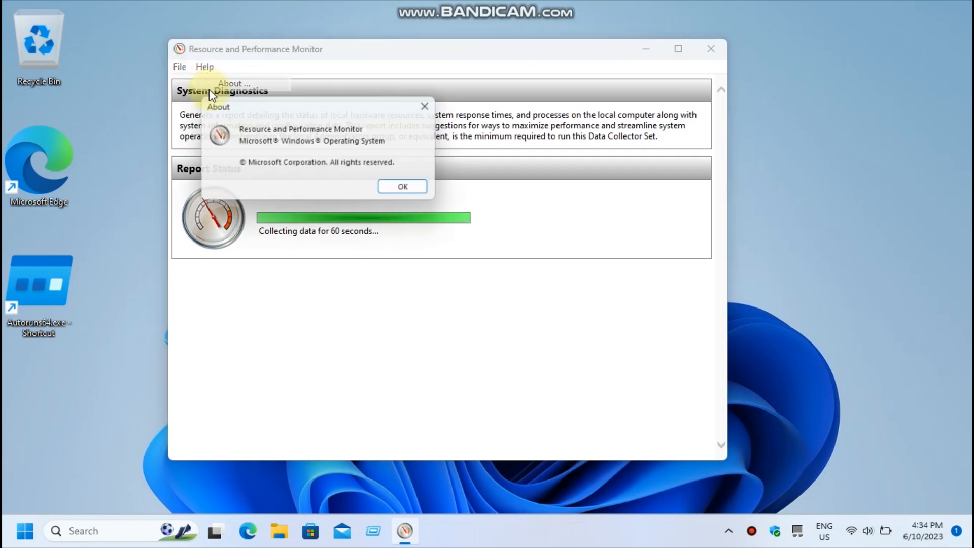
pyautogui.click(404, 190)
pyautogui.click(679, 49)
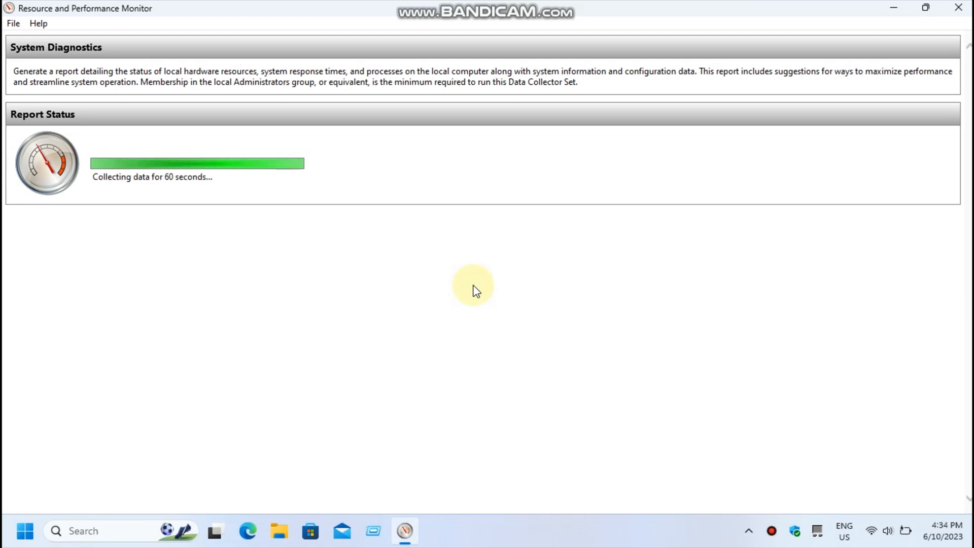
pyautogui.hotkey('alt', 'F4')
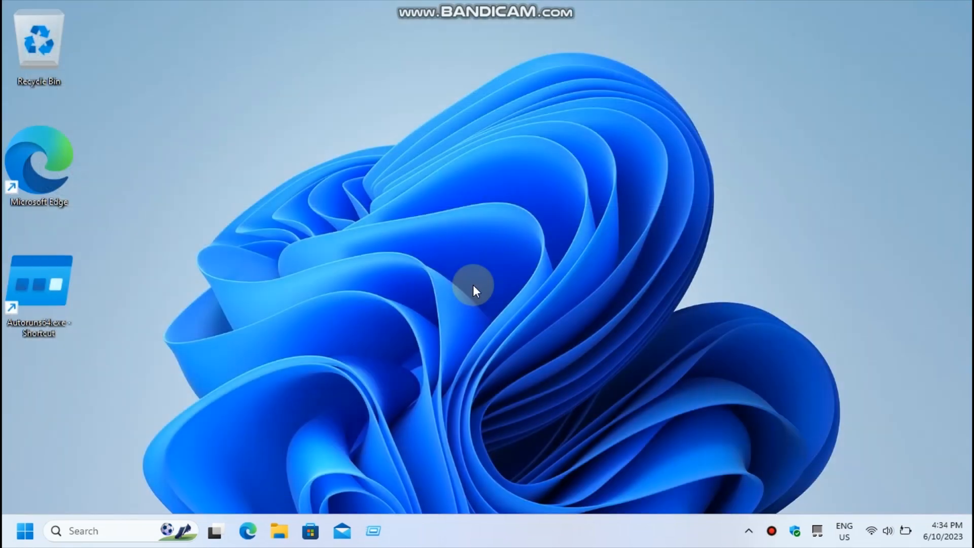
# Open the Windows Update settings and start a check for updates
pyautogui.press('super+i')
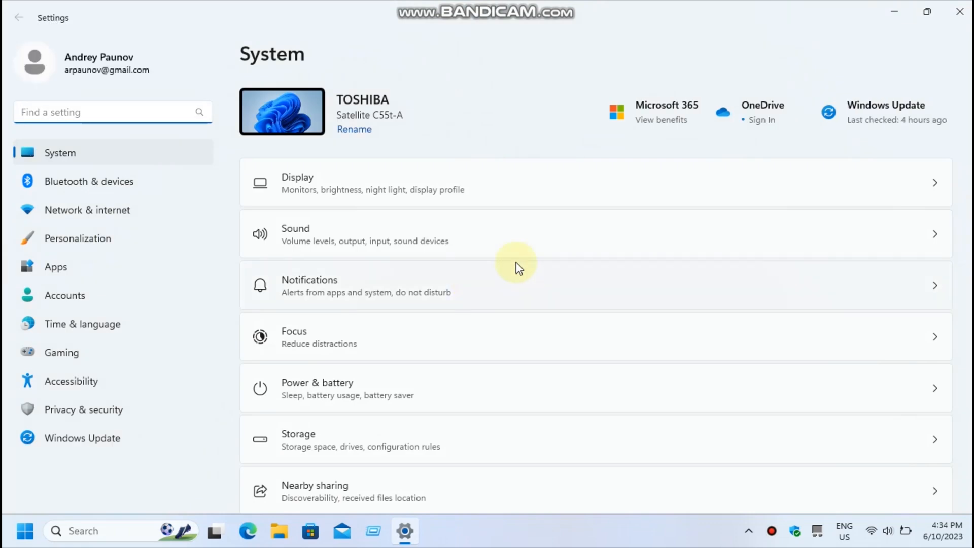
pyautogui.click(883, 115)
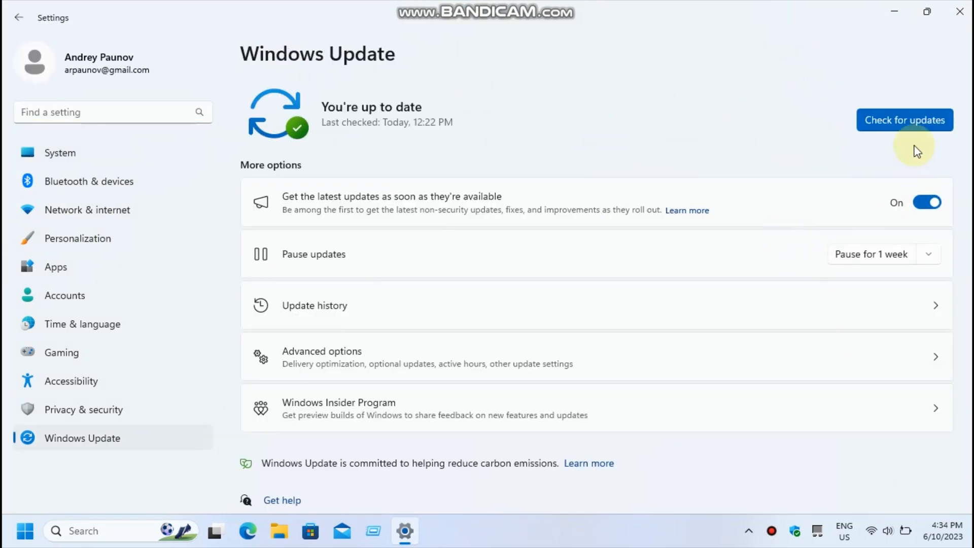
pyautogui.click(897, 120)
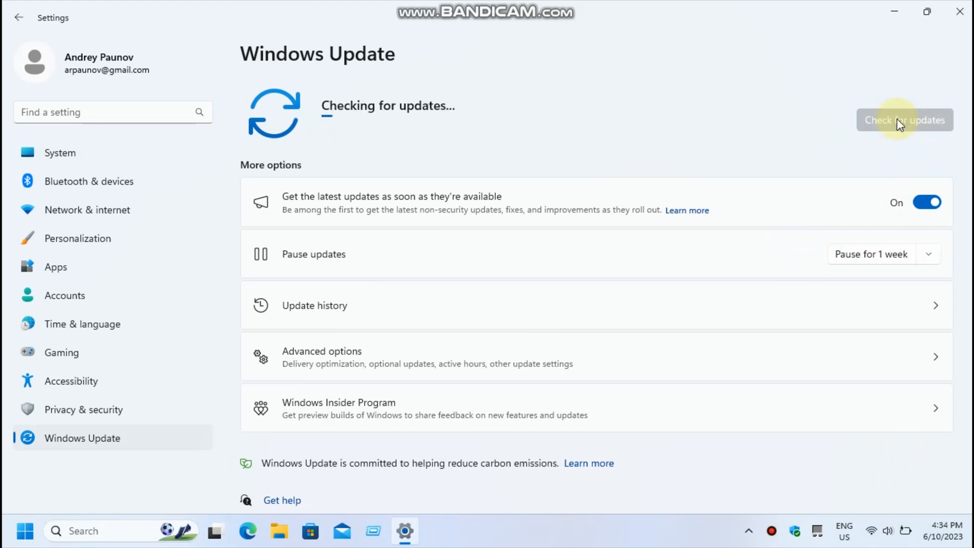